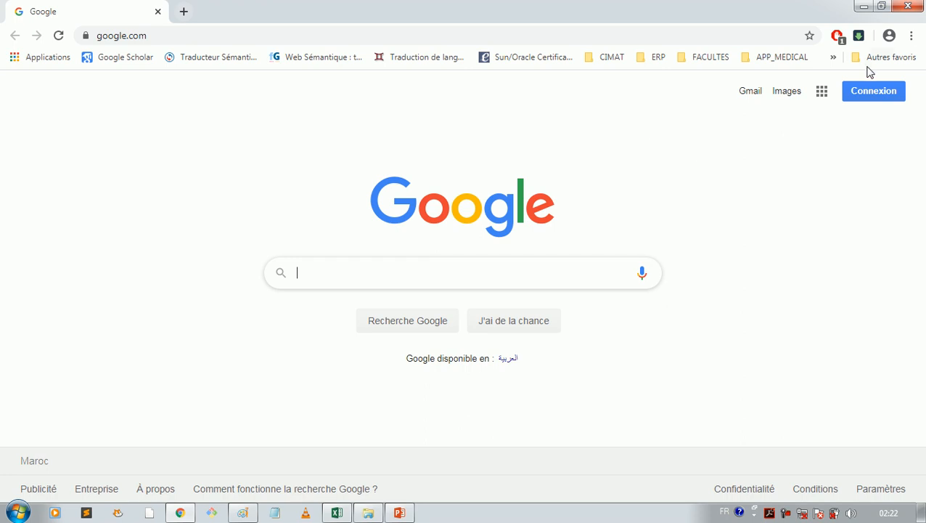
Start creating a new personal Google account from the sign-in page
left_click(865, 95)
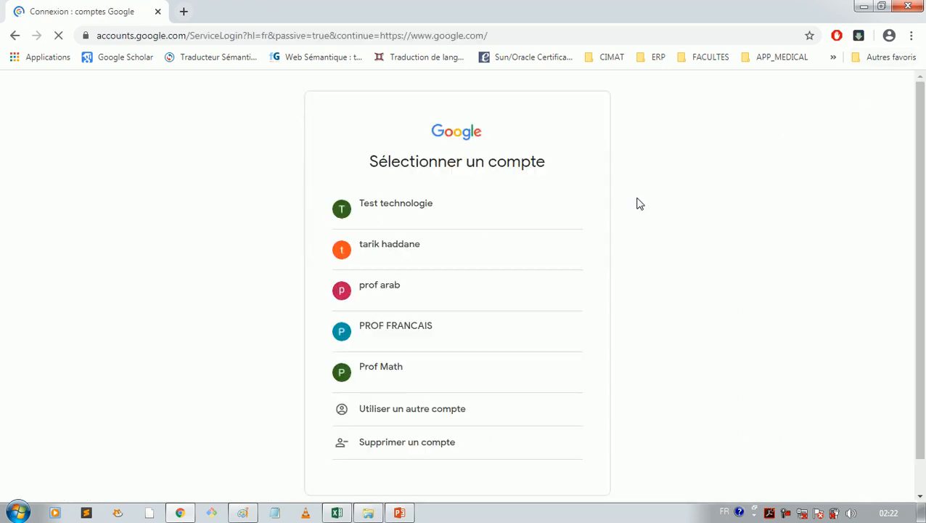
left_click(431, 410)
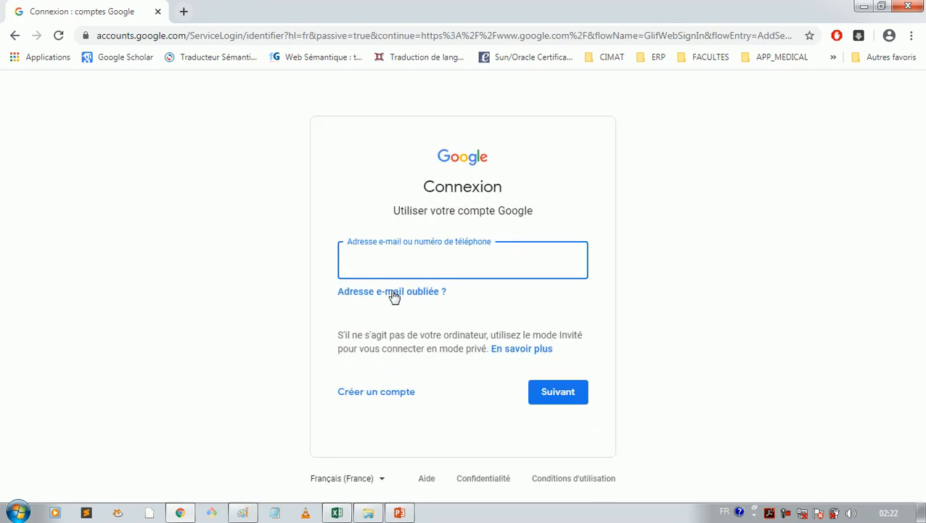
left_click(389, 395)
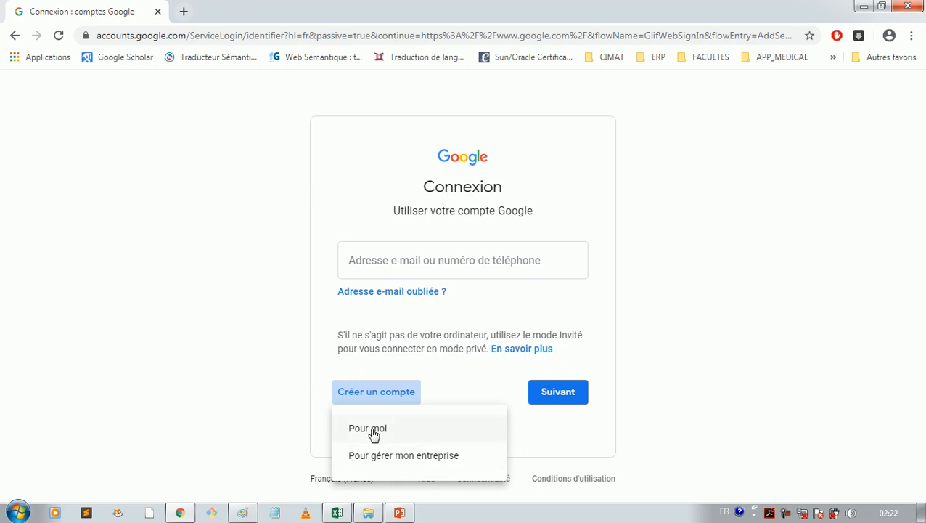
left_click(372, 430)
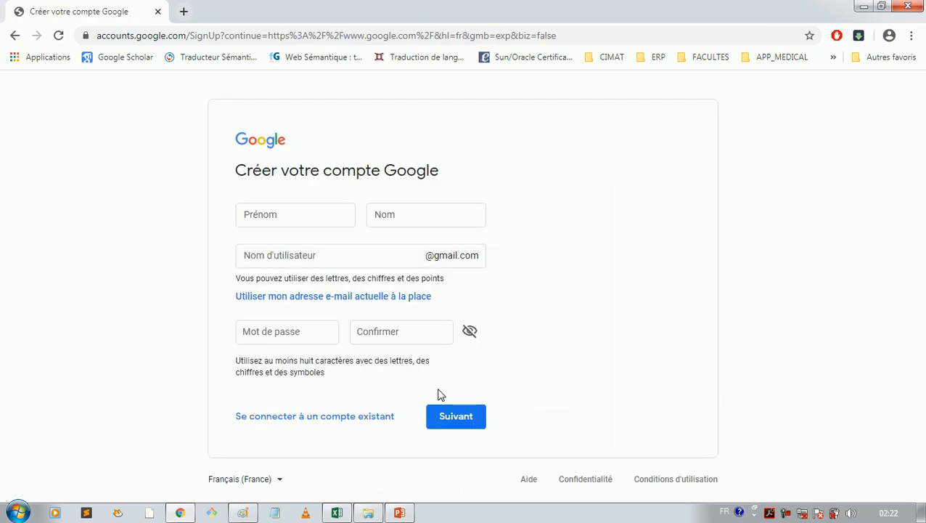
Fill in the first name, last name, Gmail username and confirmed password, then submit
left_click(312, 215)
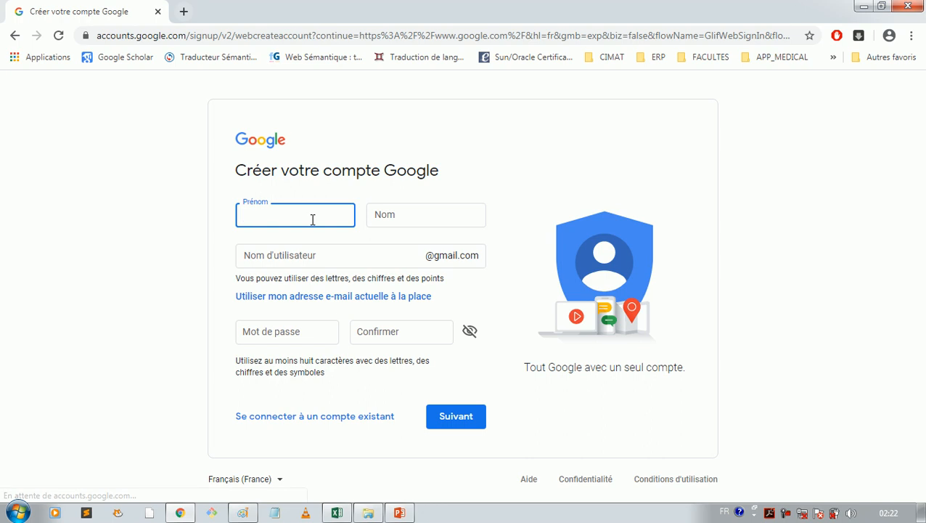
type("prof")
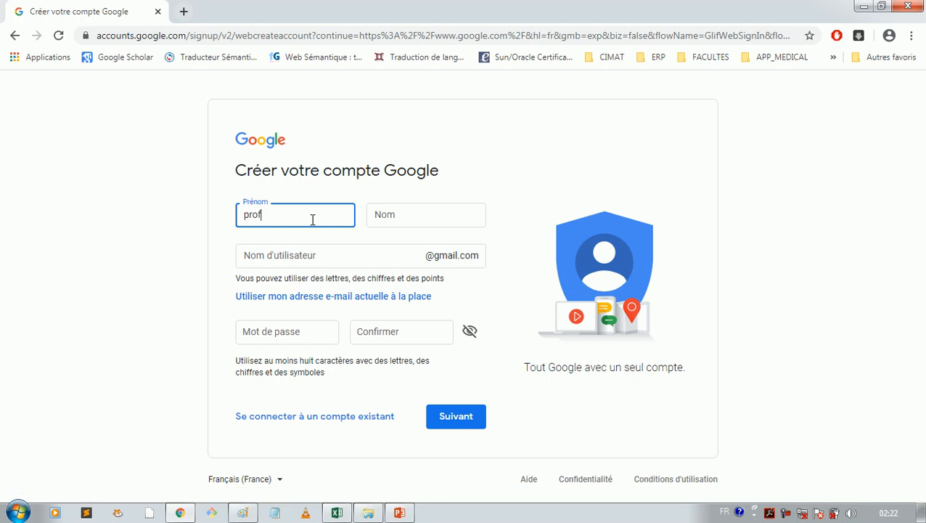
key("Tab")
type("math")
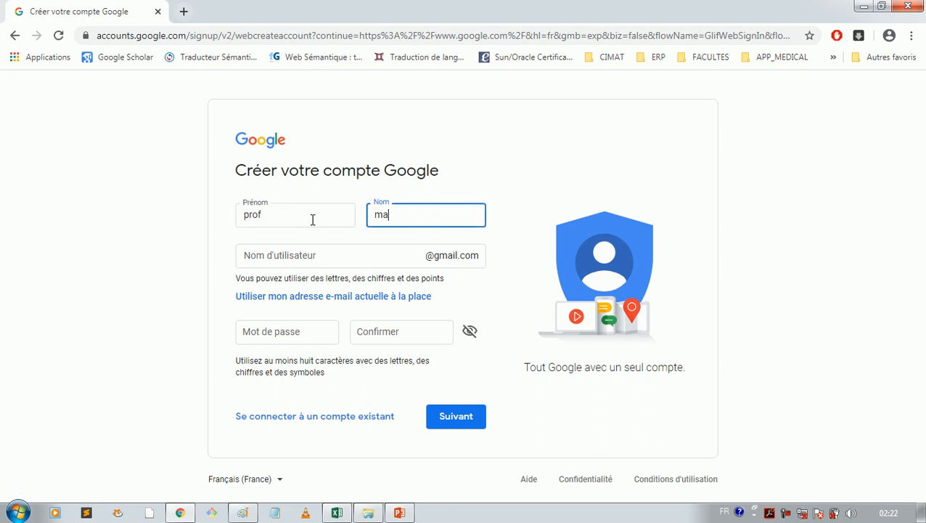
left_click(274, 258)
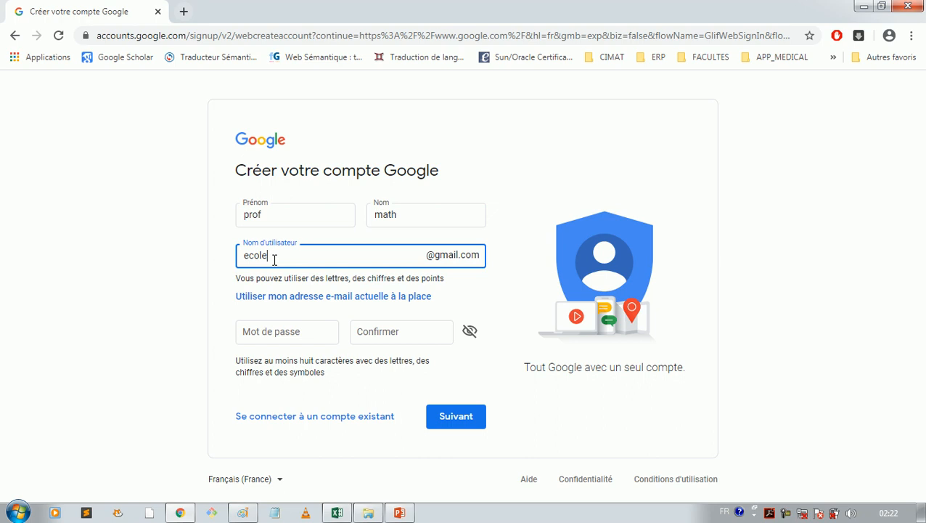
left_click(268, 327)
type("*******")
key("Tab")
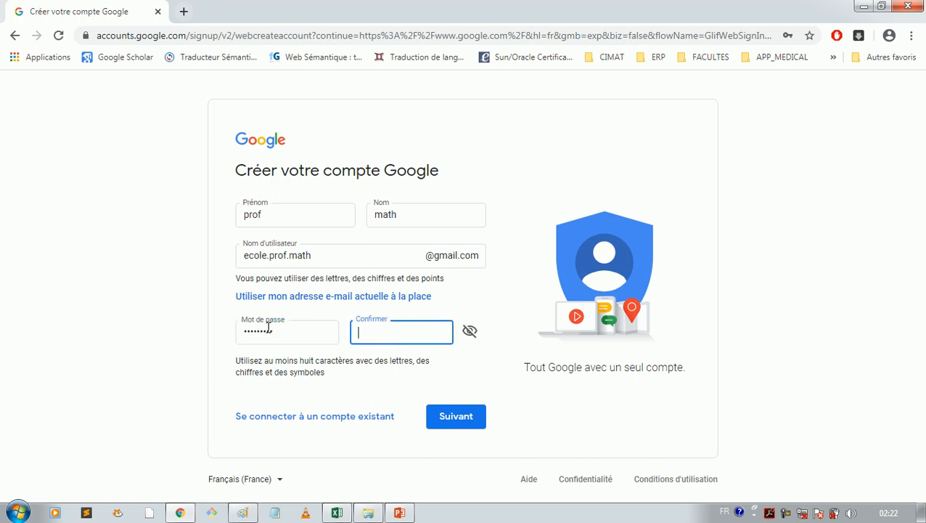
type("********")
left_click(457, 425)
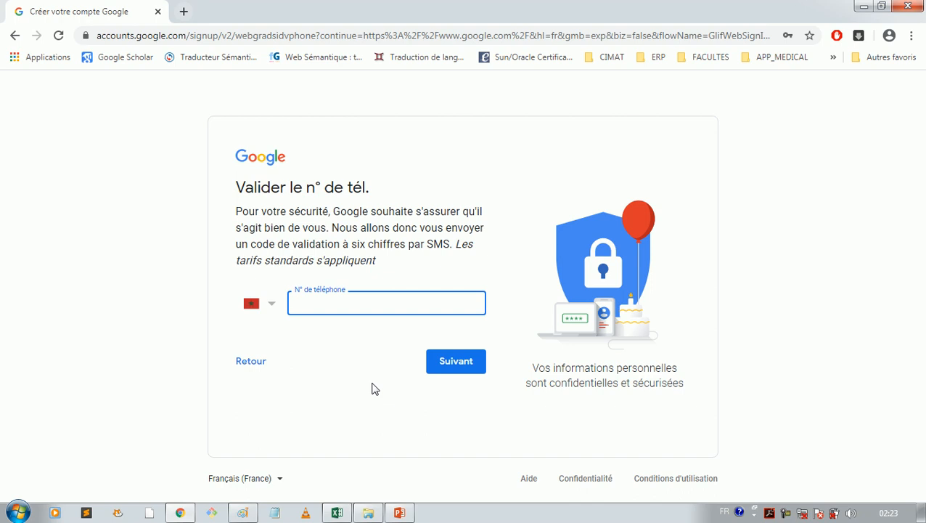
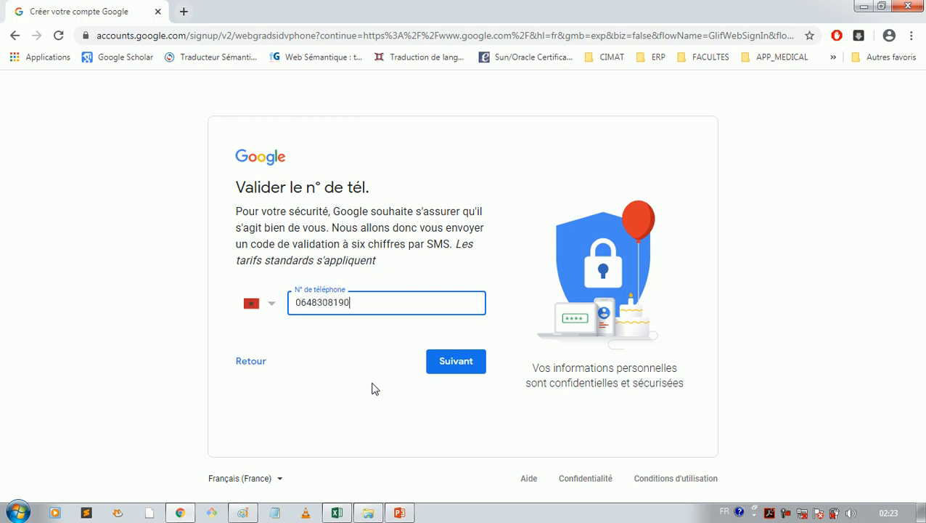
Enter the mobile phone number, then confirm the six-digit SMS validation code
left_click(447, 371)
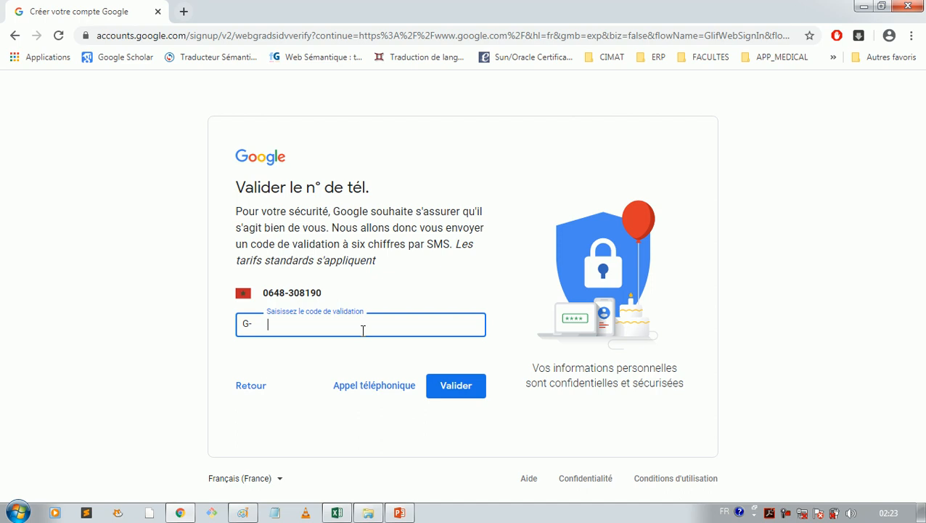
left_click(444, 385)
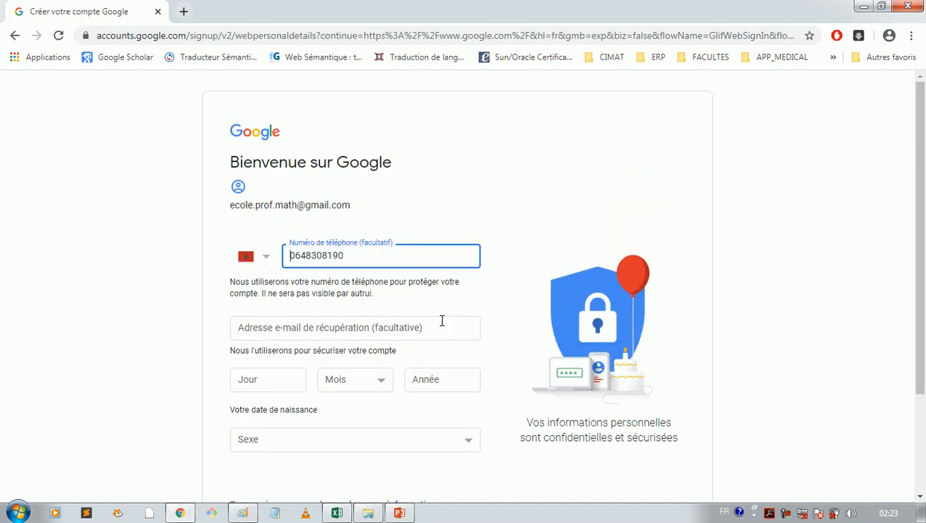
Leave the recovery e-mail empty and set the gender to Homme
left_click(358, 330)
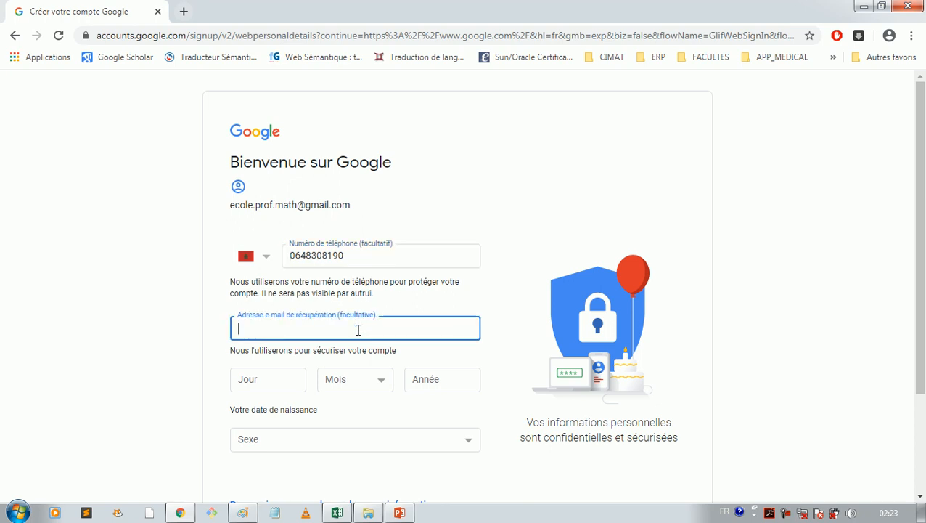
type("h")
left_click(288, 385)
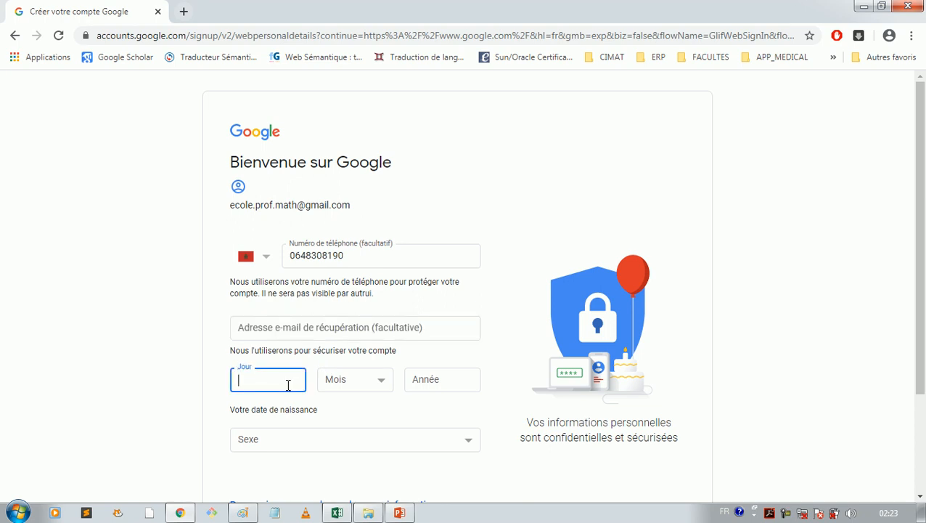
left_click(324, 438)
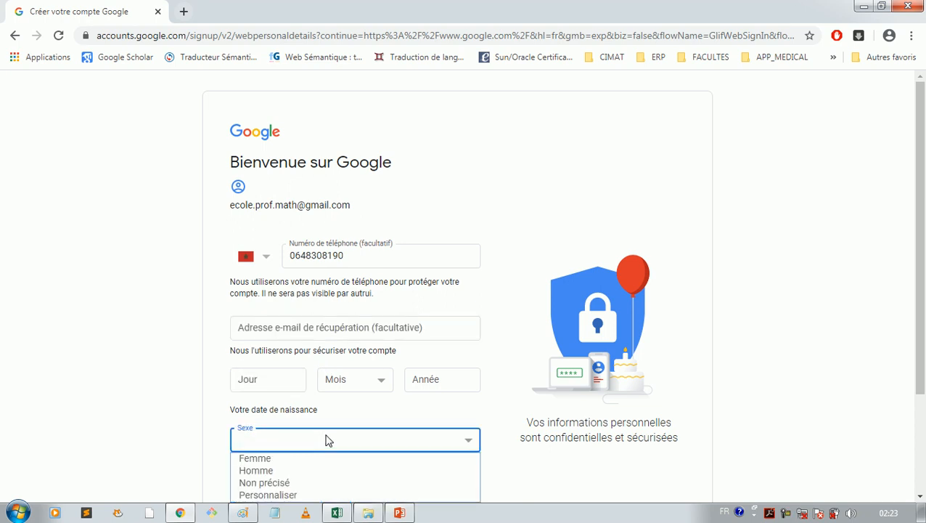
left_click(313, 470)
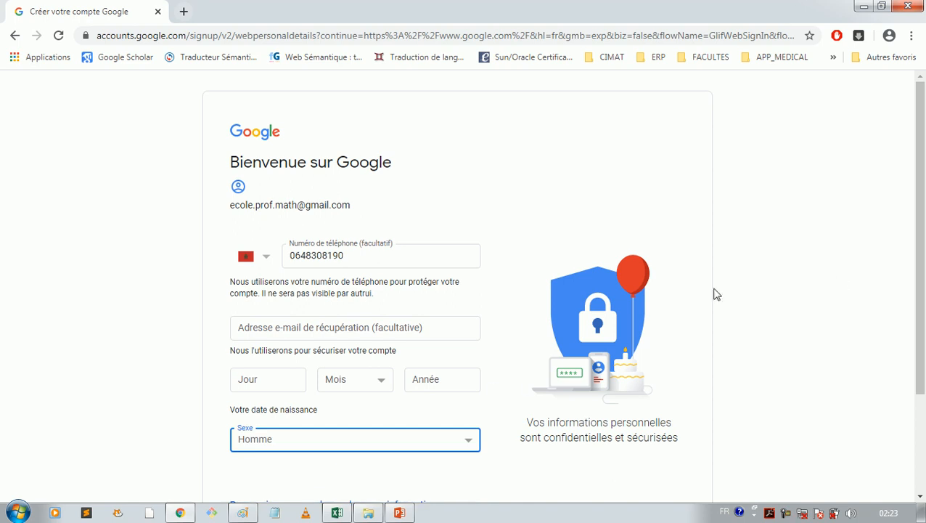
left_click_drag(917, 270, 894, 346)
left_click(463, 434)
Set the birth date to 21 Mars 1980 and submit the personal details
left_click(277, 261)
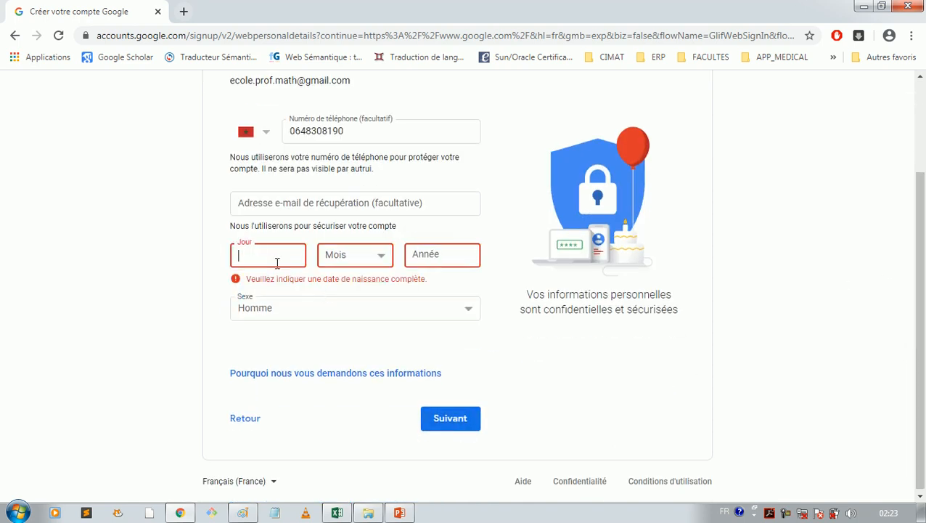
type("21")
key("Tab")
key("m")
key("Tab")
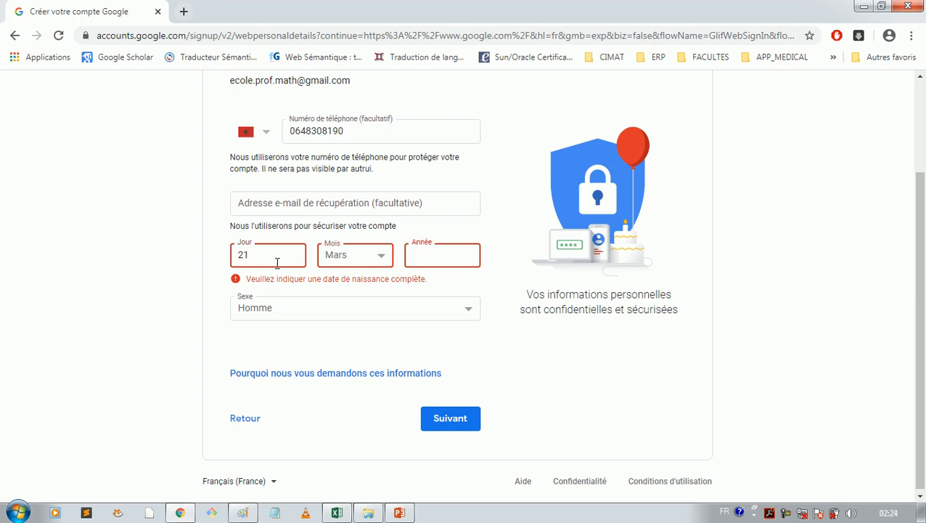
type("1980")
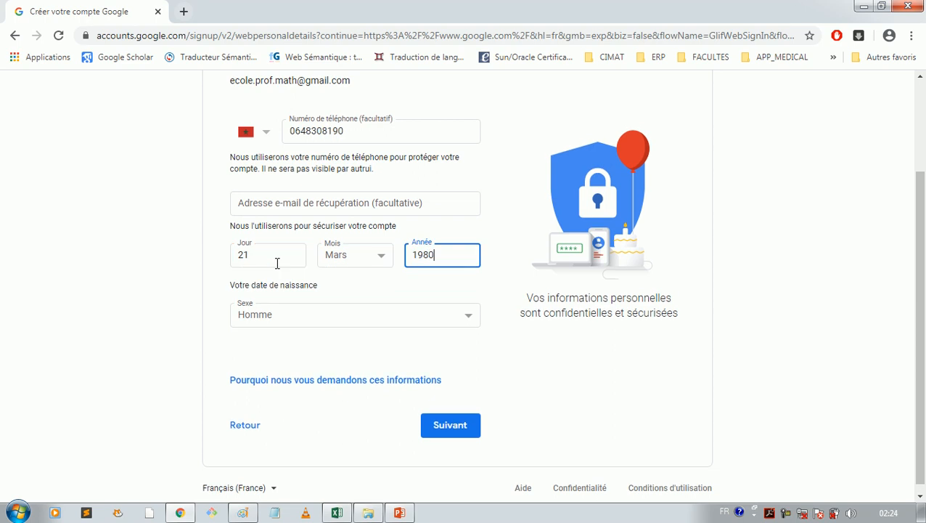
left_click(451, 429)
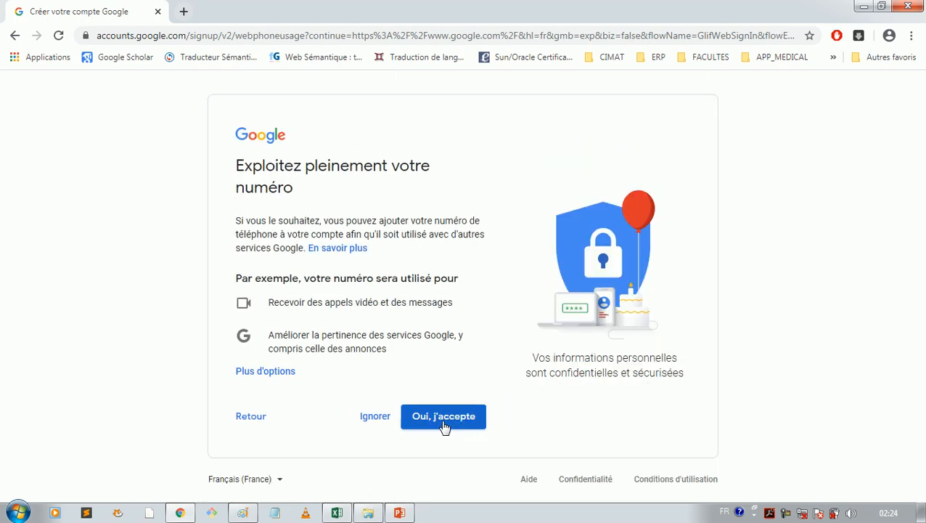
Agree to the phone-number offer, then accept the privacy rules and terms of use
left_click(441, 419)
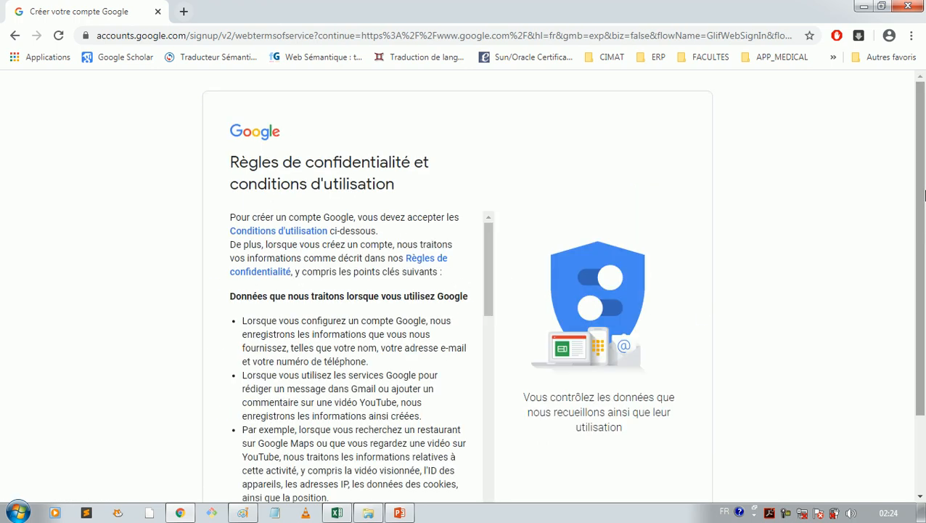
scroll(922, 177, "down", 3)
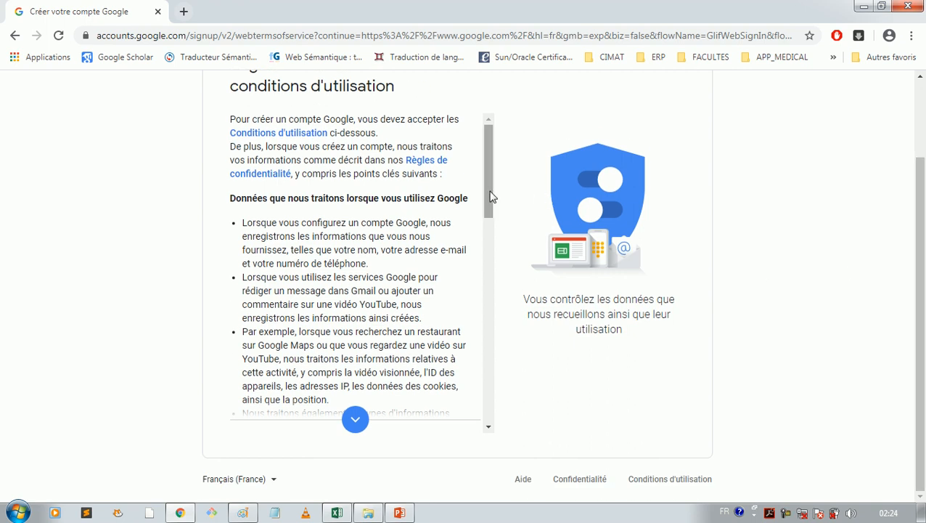
left_click_drag(489, 174, 492, 399)
left_click(445, 427)
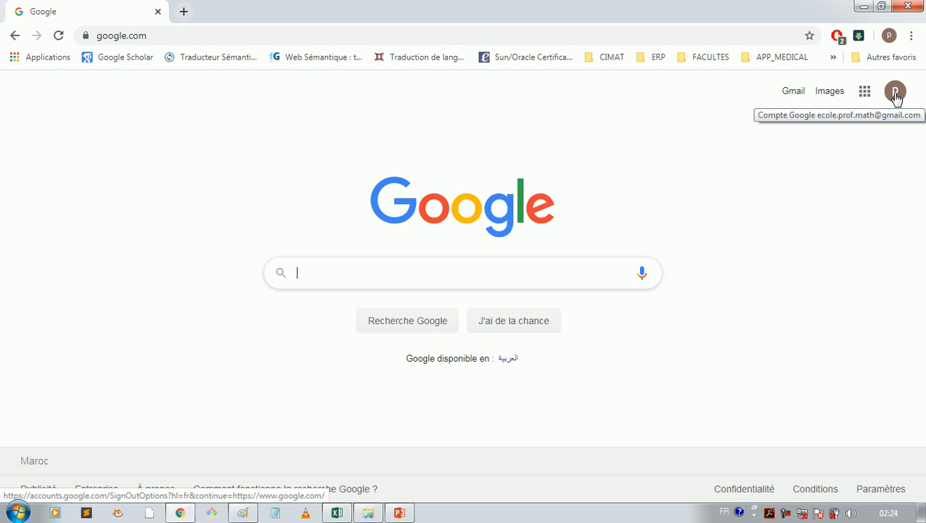
Open Gmail with the default layout and read the account-setup email in the inbox
left_click(797, 92)
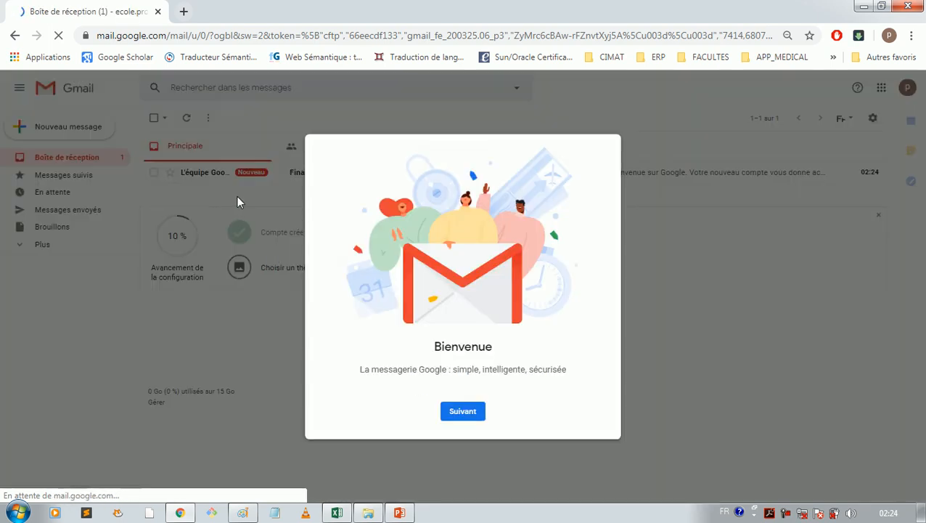
left_click(466, 414)
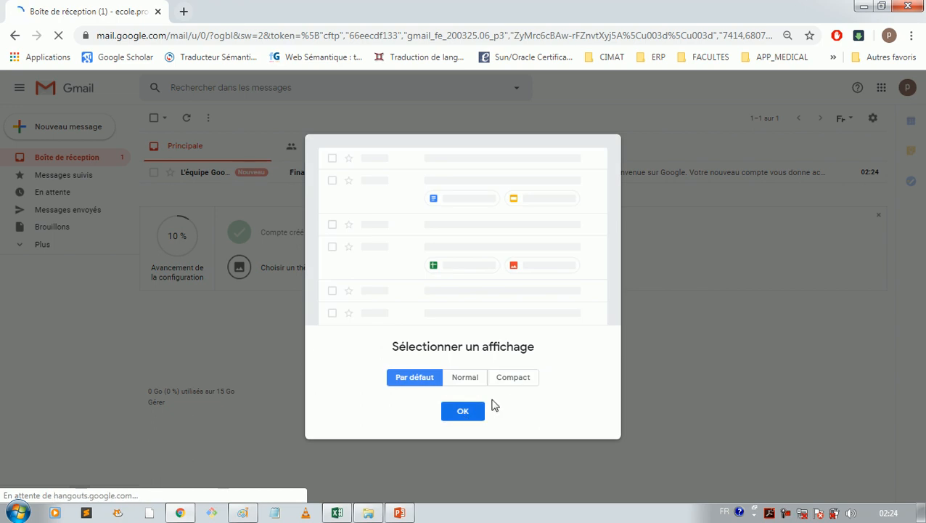
left_click(466, 412)
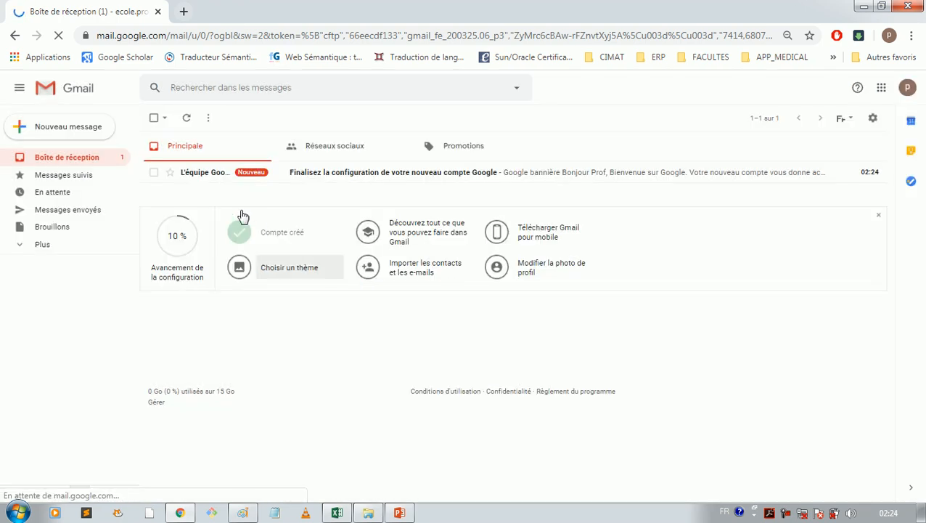
left_click(208, 174)
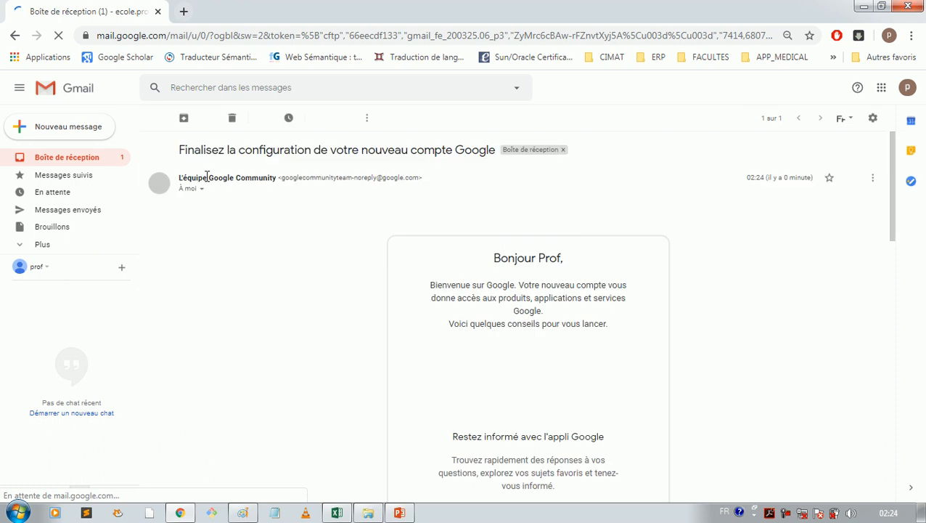
left_click(91, 167)
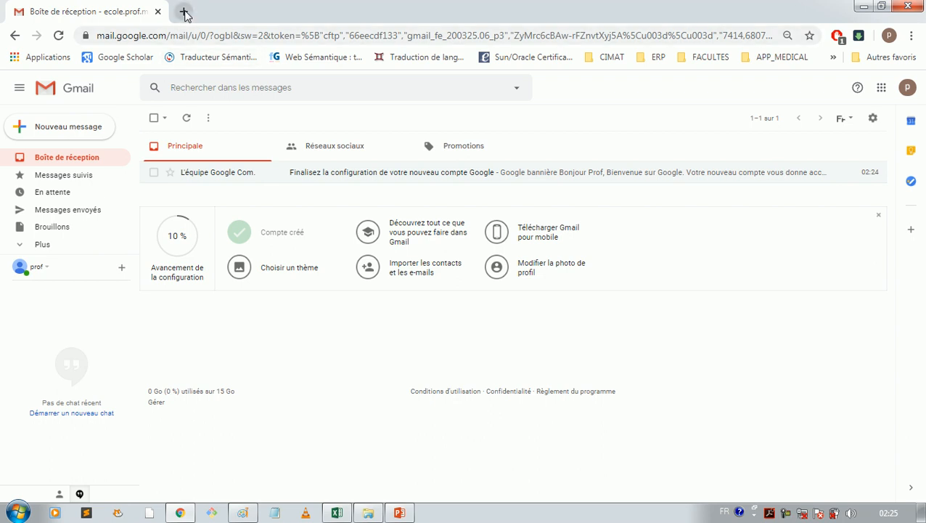
left_click(184, 12)
Go to the Teams website and sign in with the first taalim.ma account and its password
type("teams.microsoft.com")
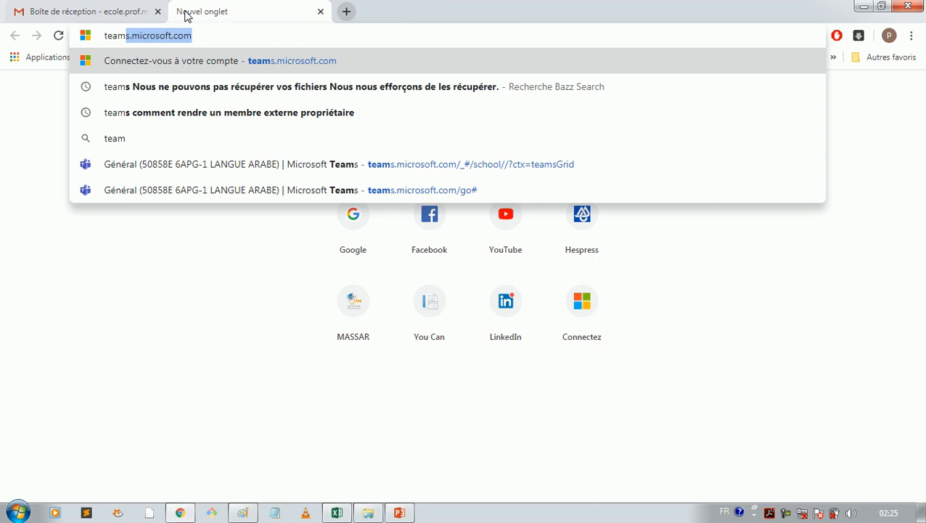
key("Return")
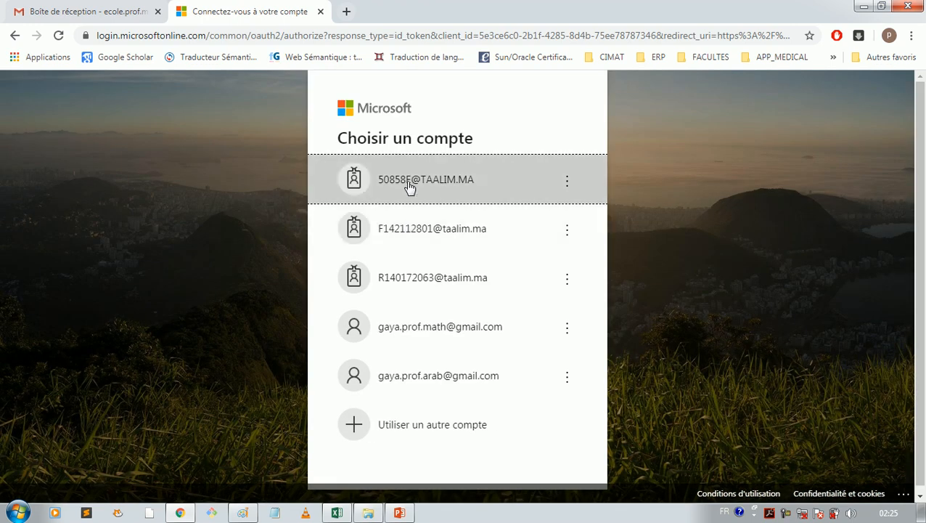
left_click(408, 186)
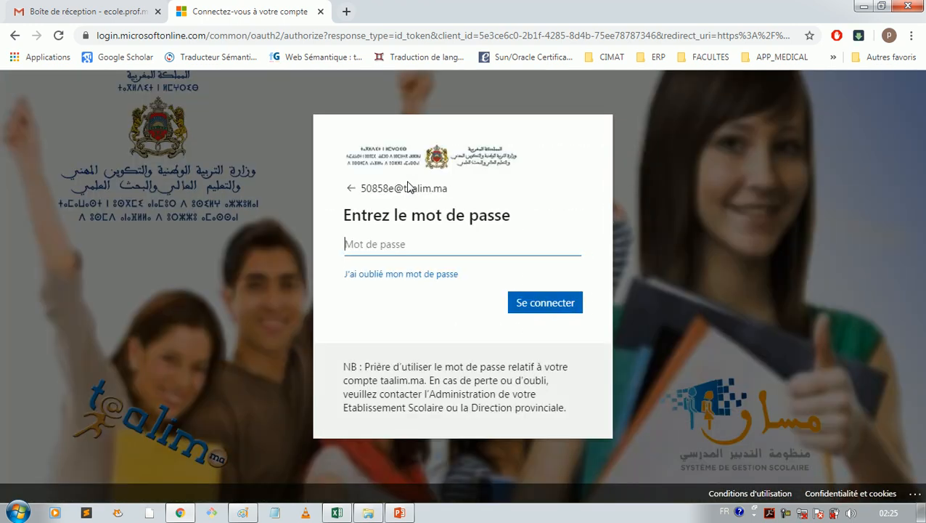
type("••••••••••")
left_click(533, 305)
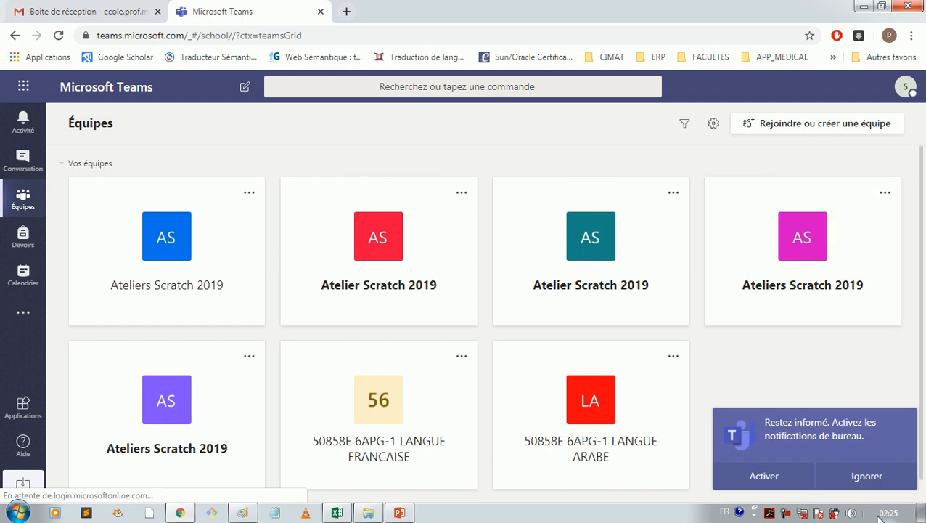
Dismiss the notifications prompt, then open Gérer l'équipe for 50858E 6APG-1 LANGUE ARABE and Ajouter un membre
left_click(842, 479)
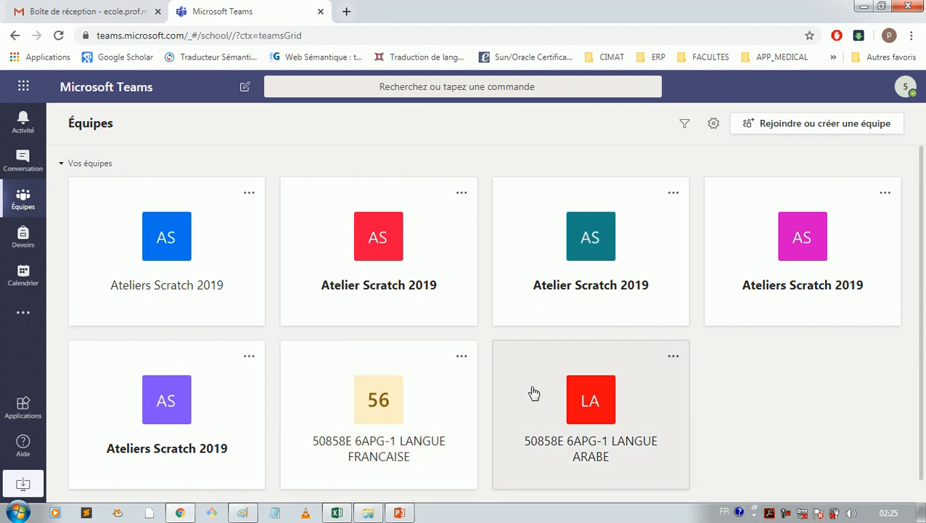
left_click(534, 393)
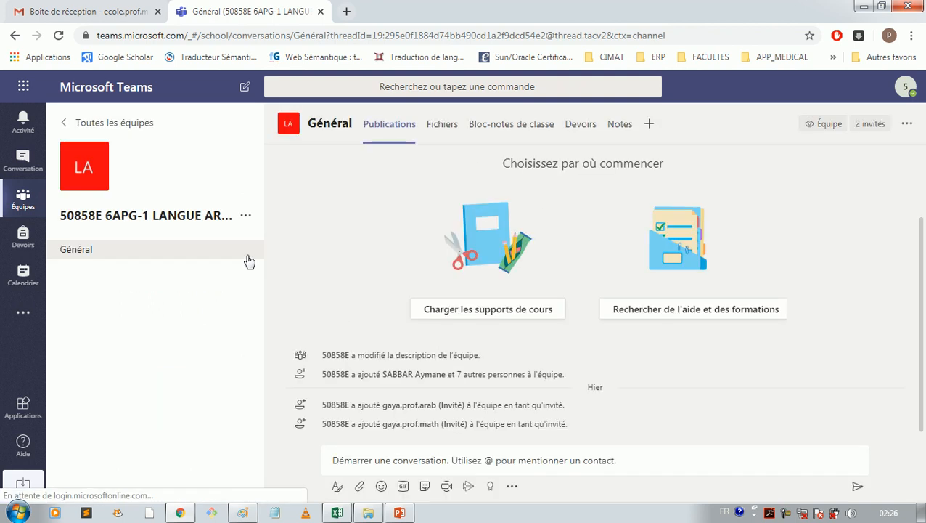
left_click(246, 218)
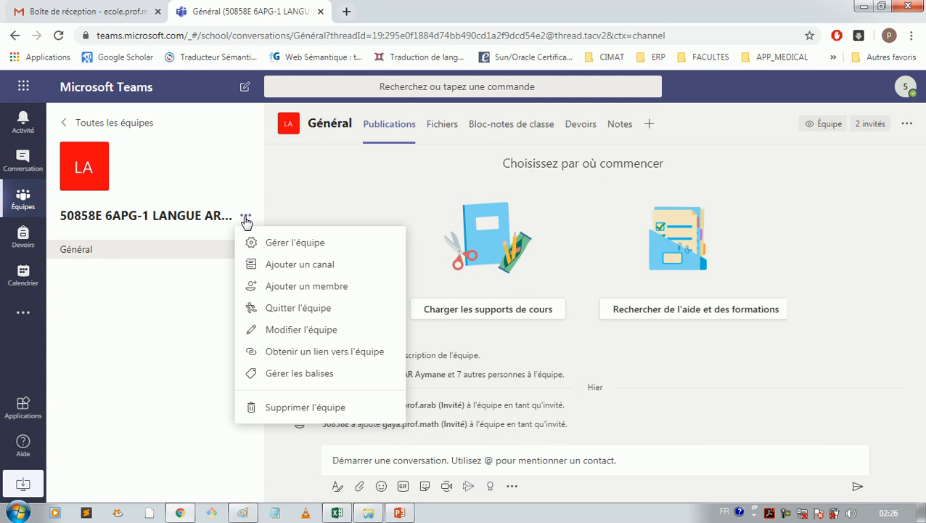
left_click(295, 247)
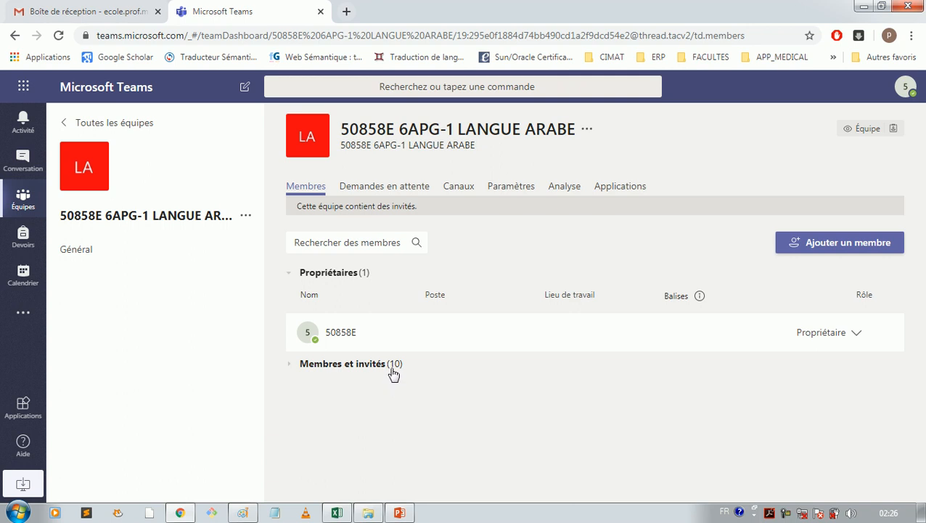
left_click(836, 248)
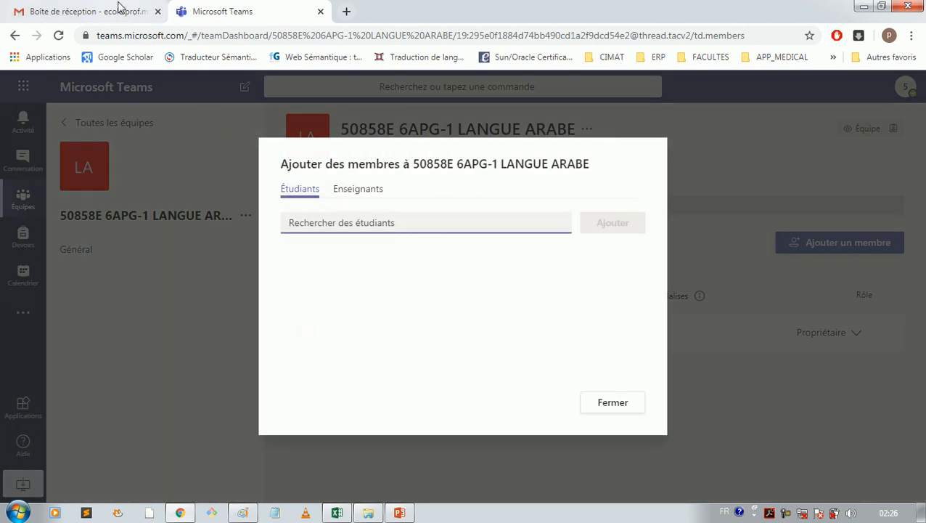
Add the new Gmail address as a guest of the LANGUE ARABE team, then return to Gmail
left_click(121, 8)
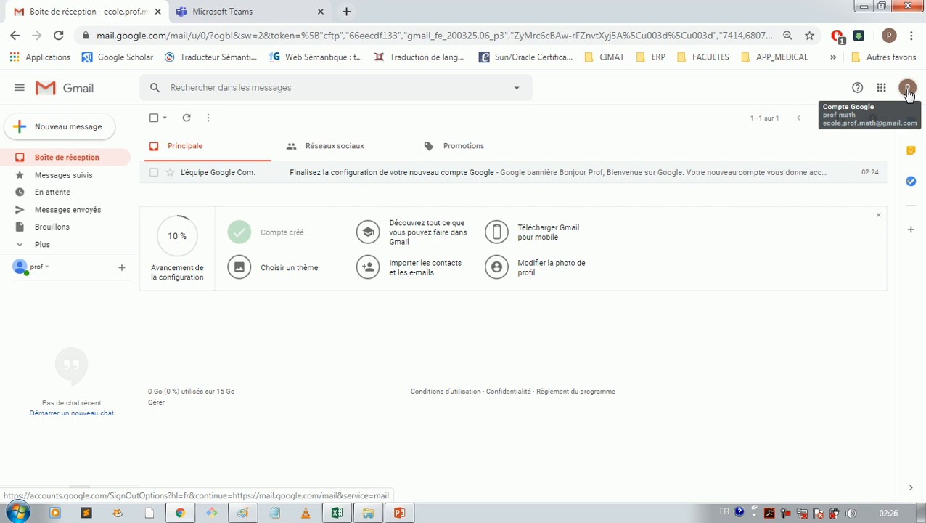
left_click(262, 10)
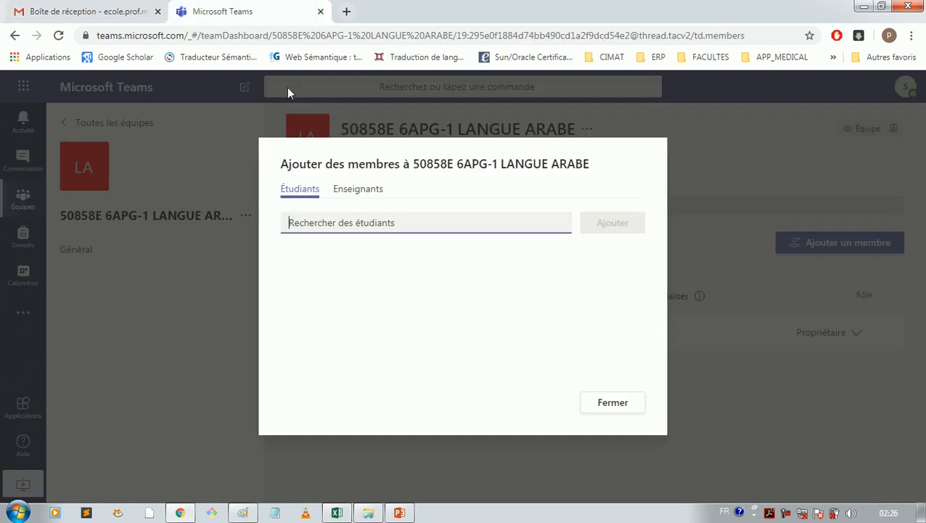
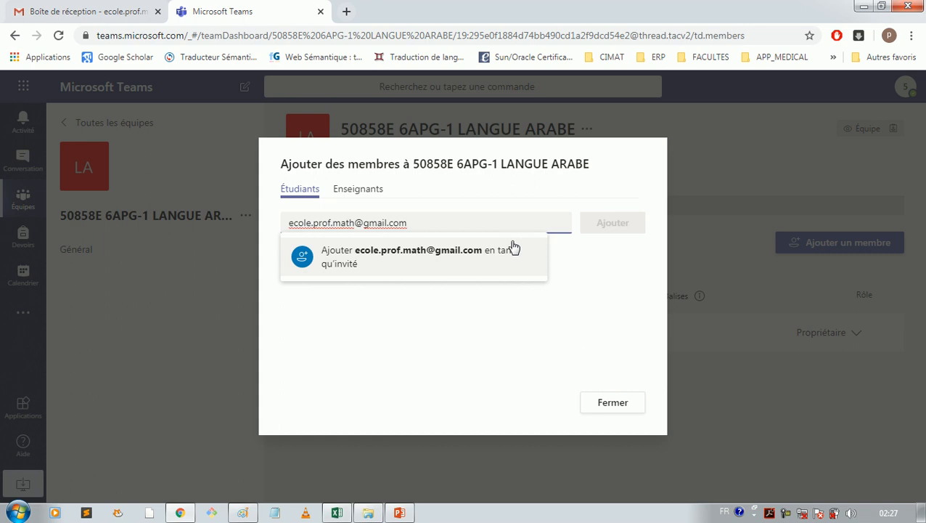
left_click(494, 256)
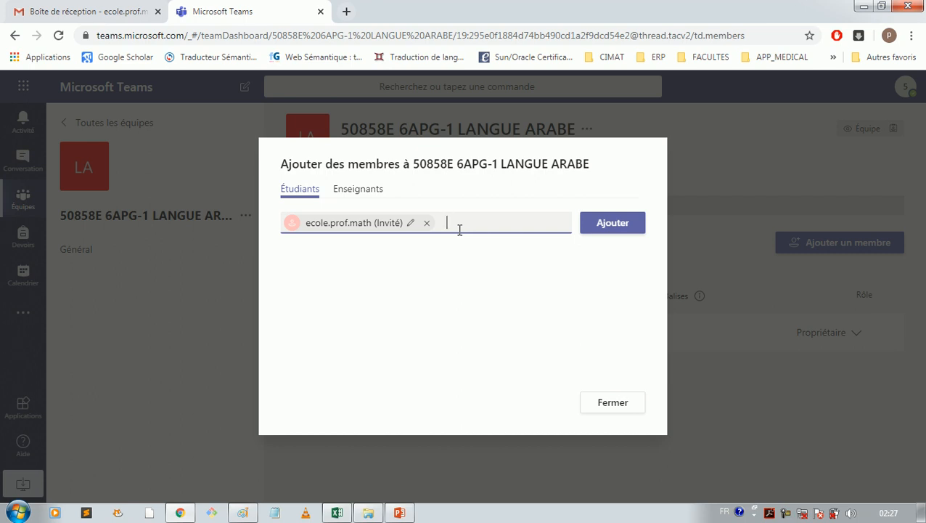
left_click(597, 226)
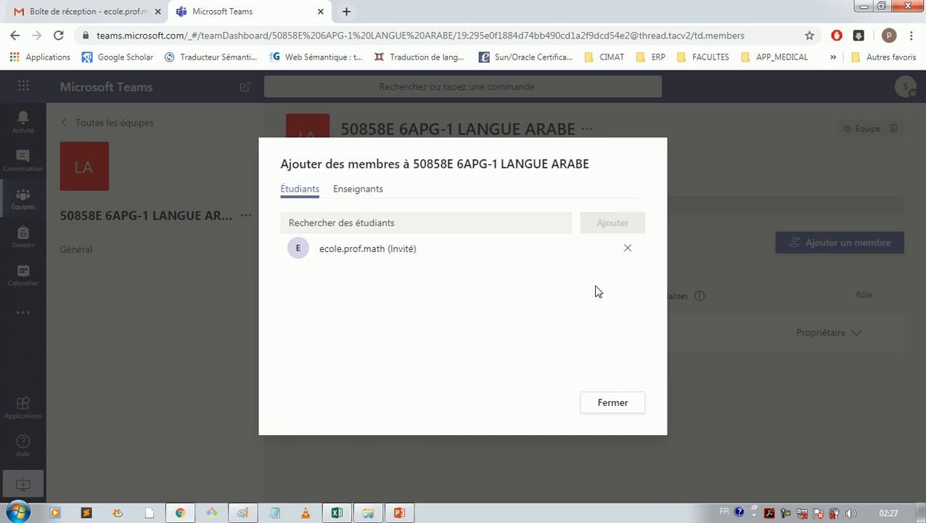
left_click(616, 408)
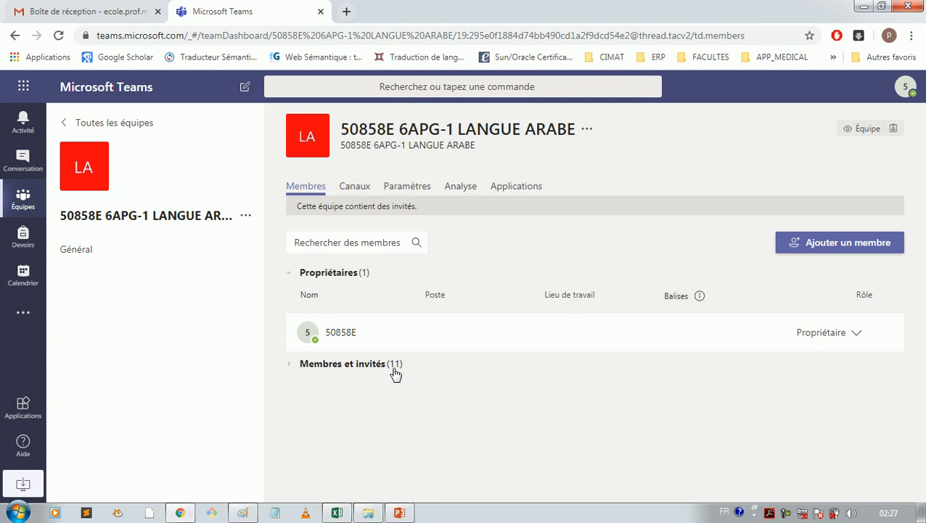
left_click(148, 16)
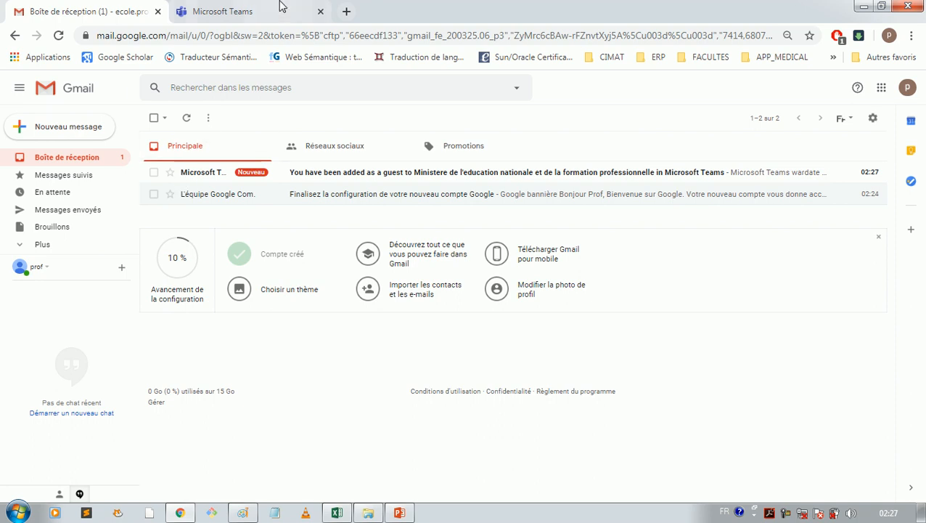
Sign out of the taalim.ma account in Teams and close that tab
left_click(282, 8)
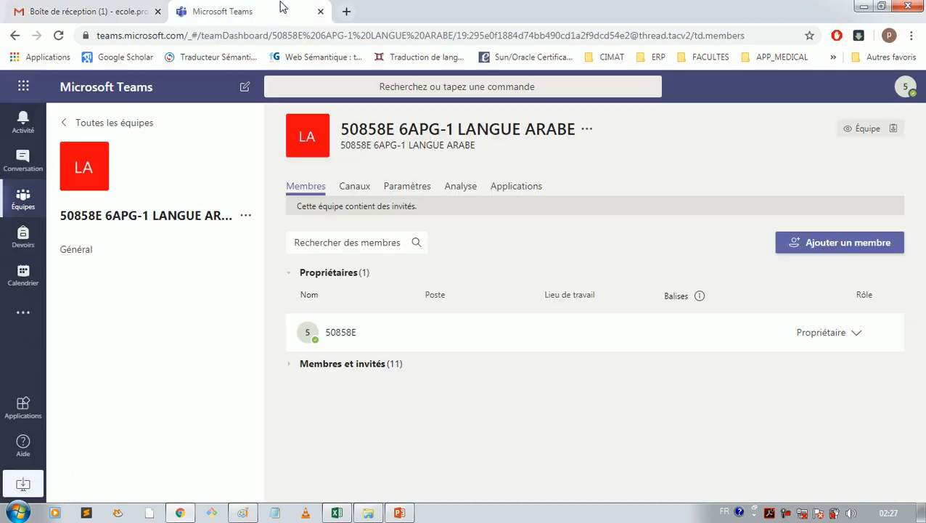
left_click(906, 89)
left_click(766, 366)
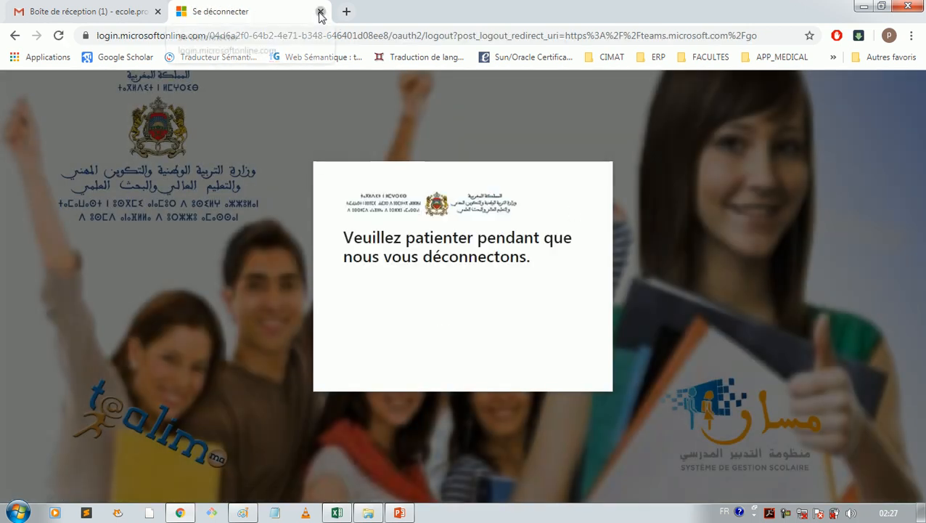
left_click(320, 12)
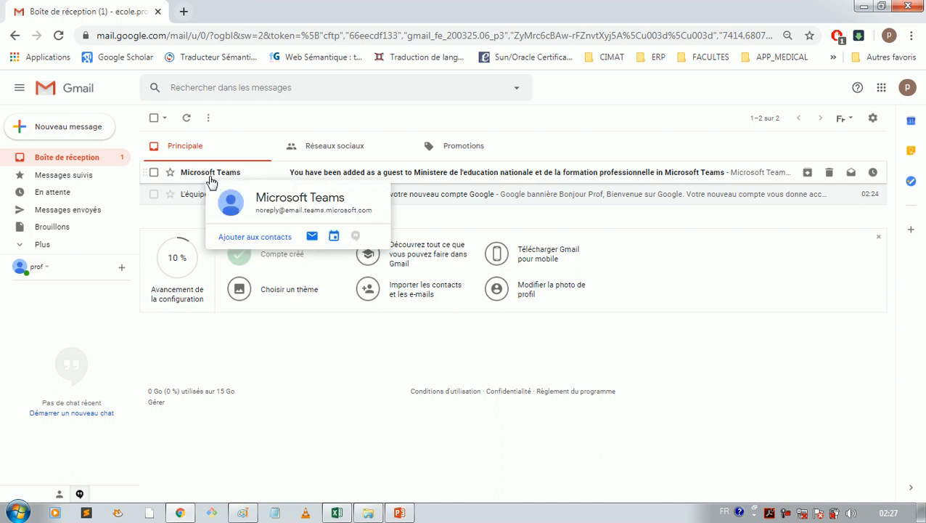
Open the Microsoft Teams invitation email and follow its Open Microsoft Teams link
left_click(209, 174)
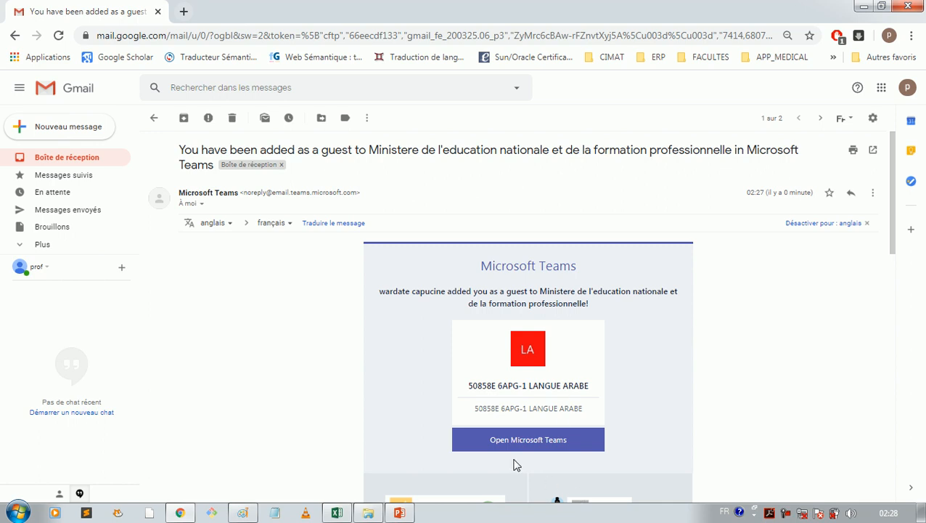
left_click_drag(893, 229, 884, 305)
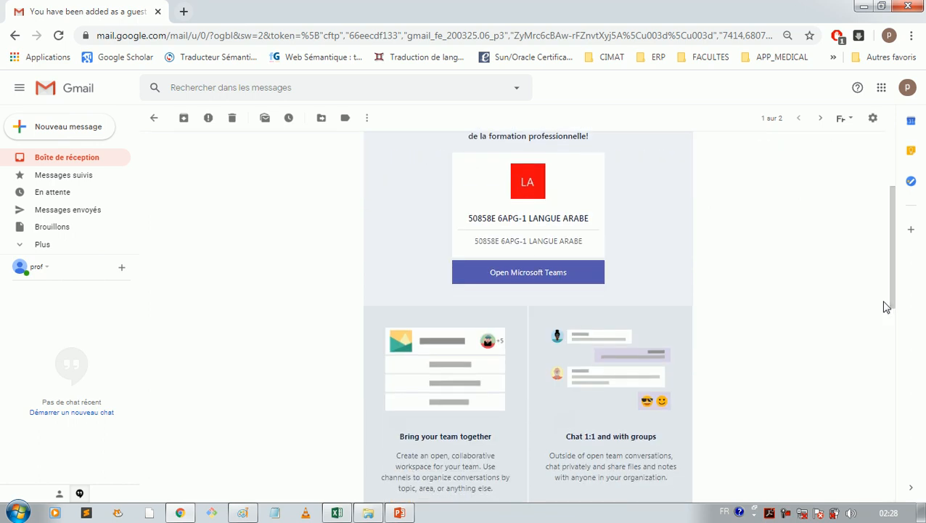
left_click(526, 280)
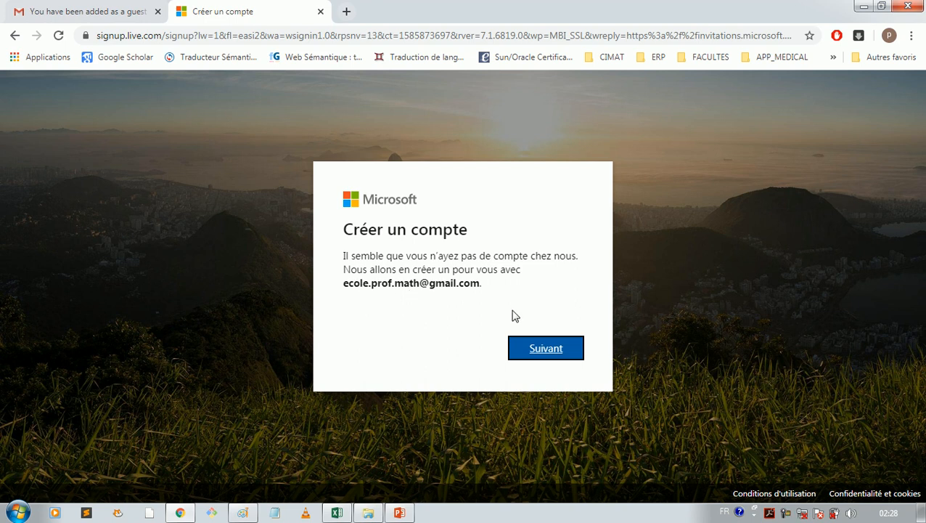
Create the Microsoft account with a new password, declining to save it in the browser
left_click(544, 353)
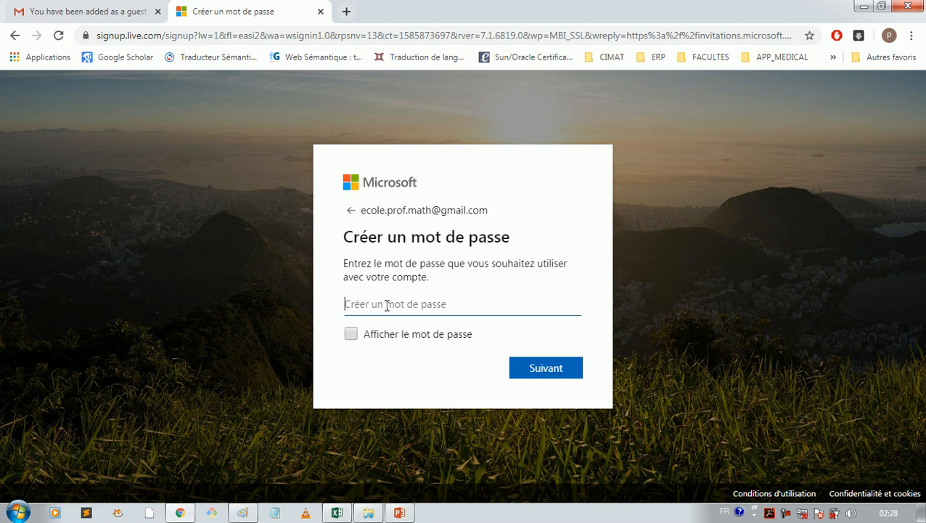
type("****")
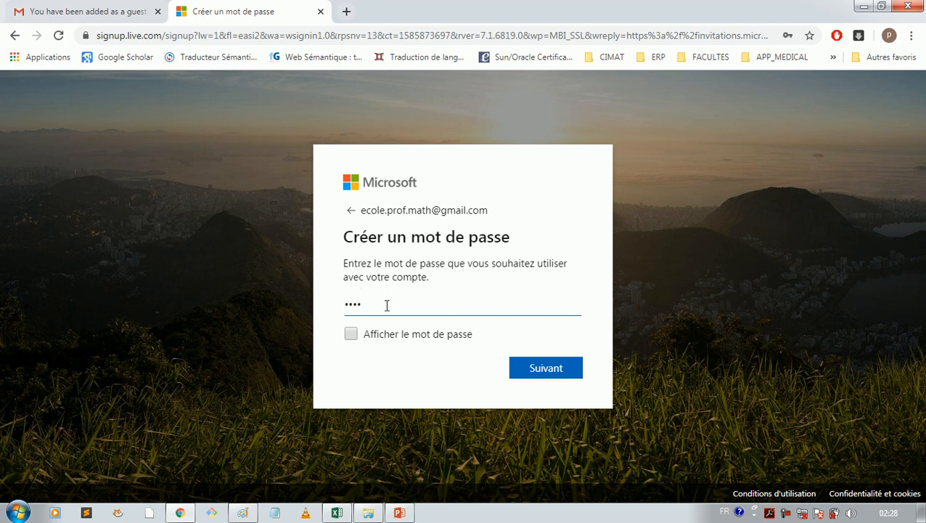
type("*****")
key("BackSpace")
key("BackSpace")
key("BackSpace")
key("BackSpace")
type("****")
left_click(516, 373)
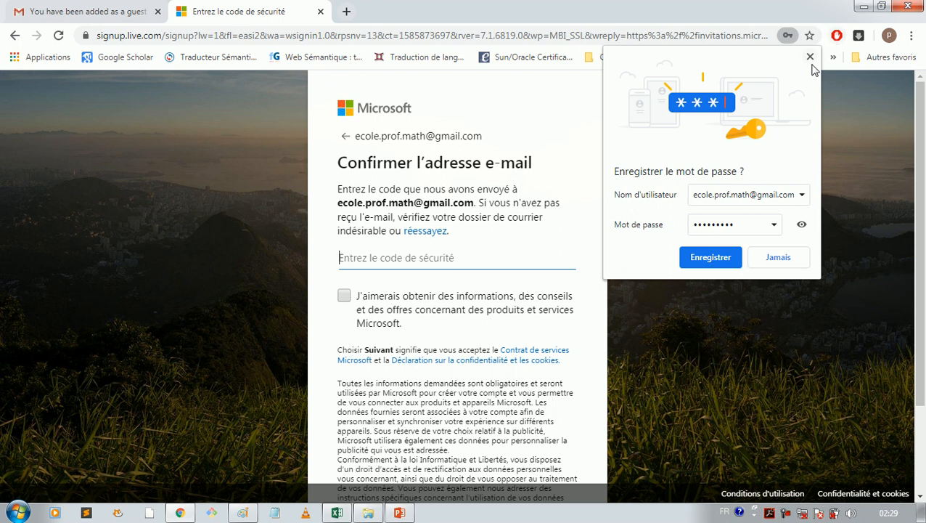
left_click(810, 58)
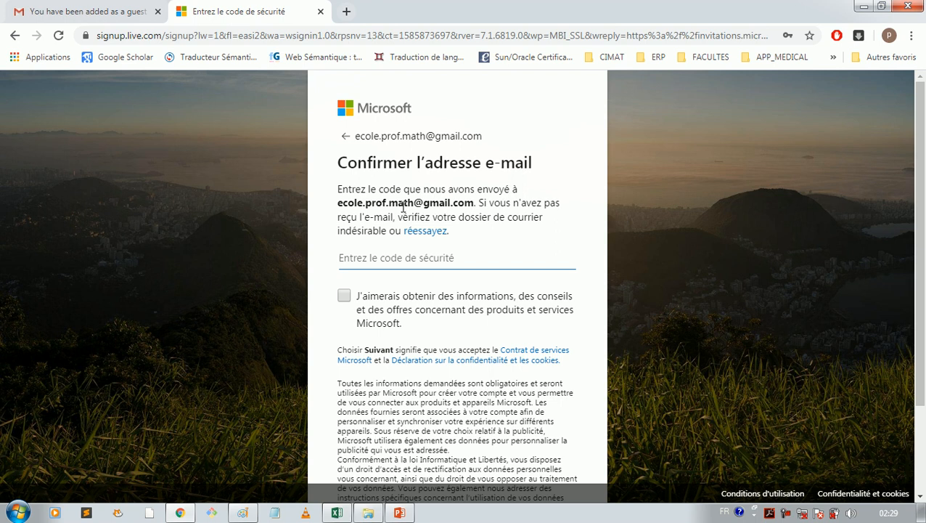
Open the Microsoft 'Vérifiez votre adresse e-mail' message in Gmail, copy its security code, and return to sign-up
left_click(107, 8)
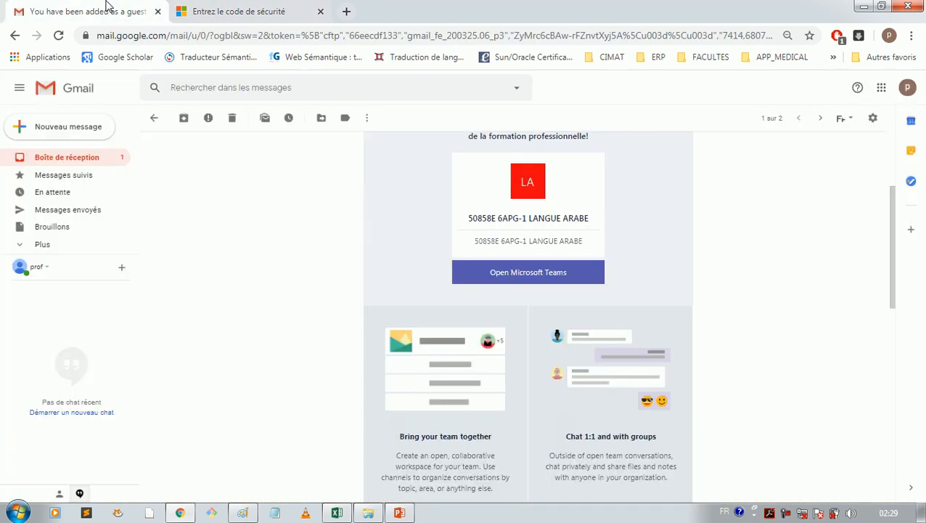
left_click(84, 160)
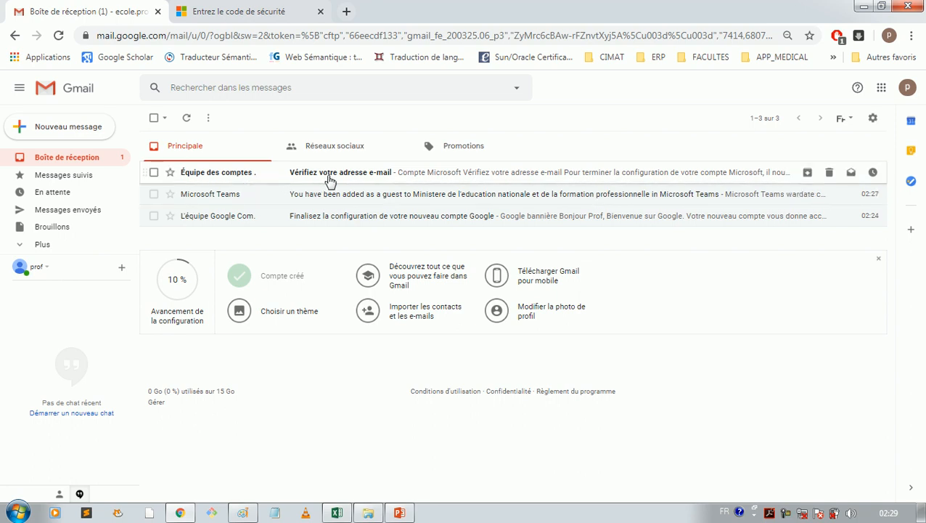
left_click(225, 175)
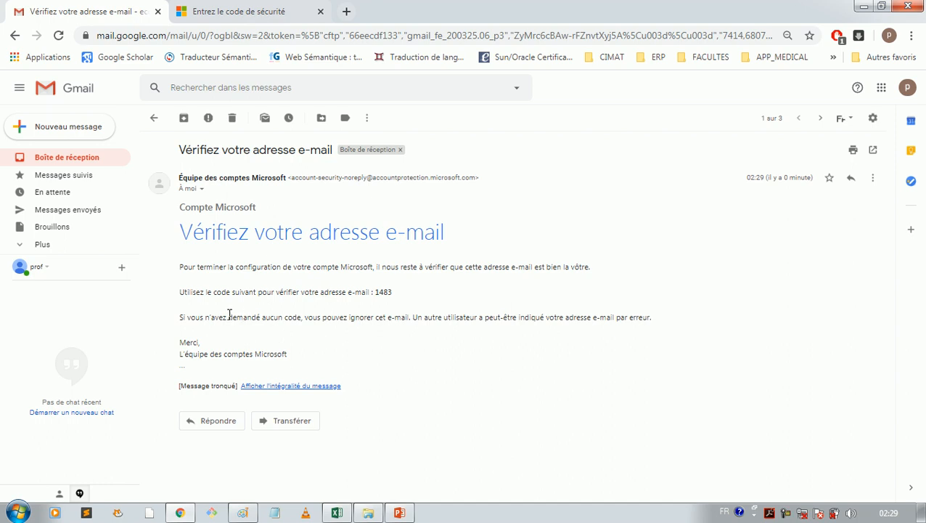
double_click(383, 292)
key("ctrl+c")
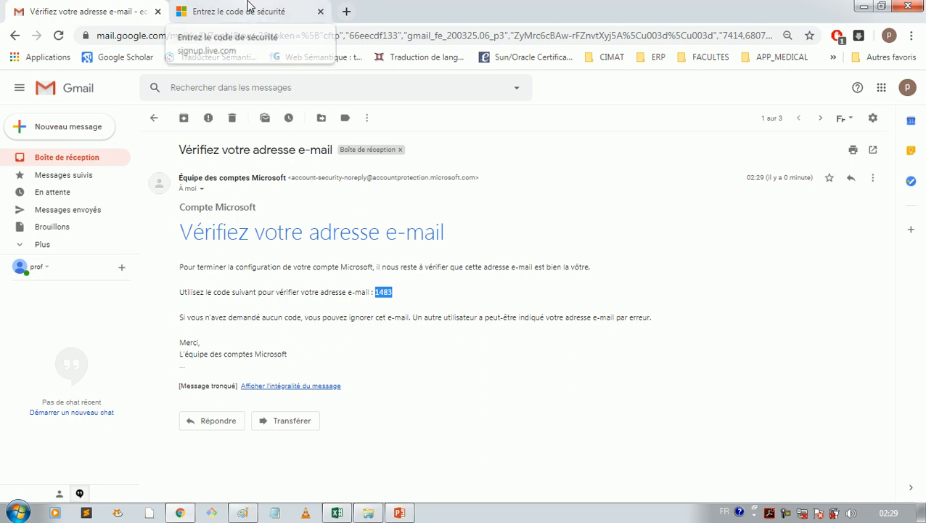
left_click(247, 8)
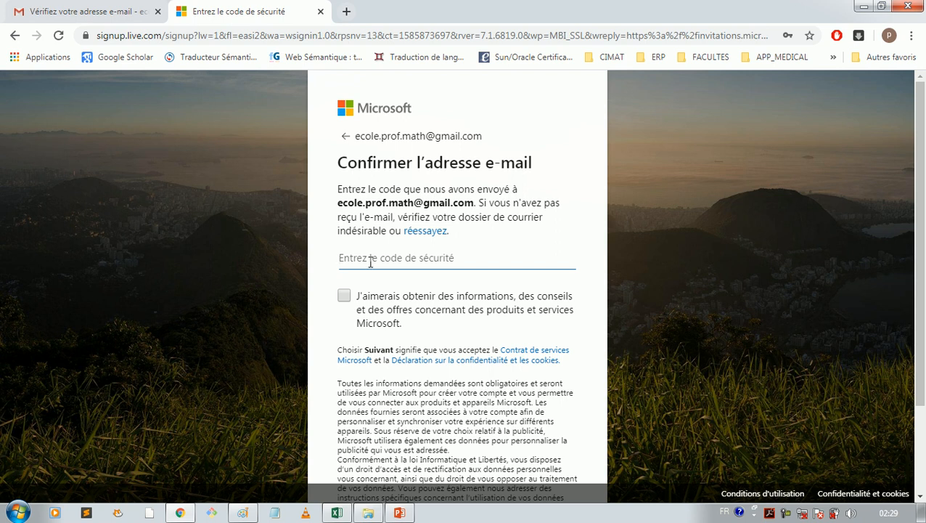
Paste the copied security code into the sign-up page and submit it
key("ctrl+v")
left_click_drag(920, 255, 910, 373)
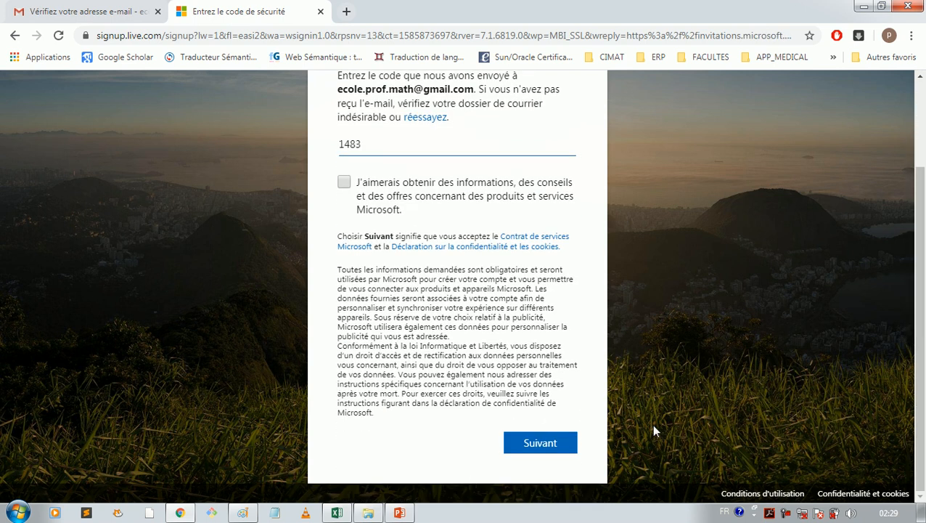
left_click(545, 448)
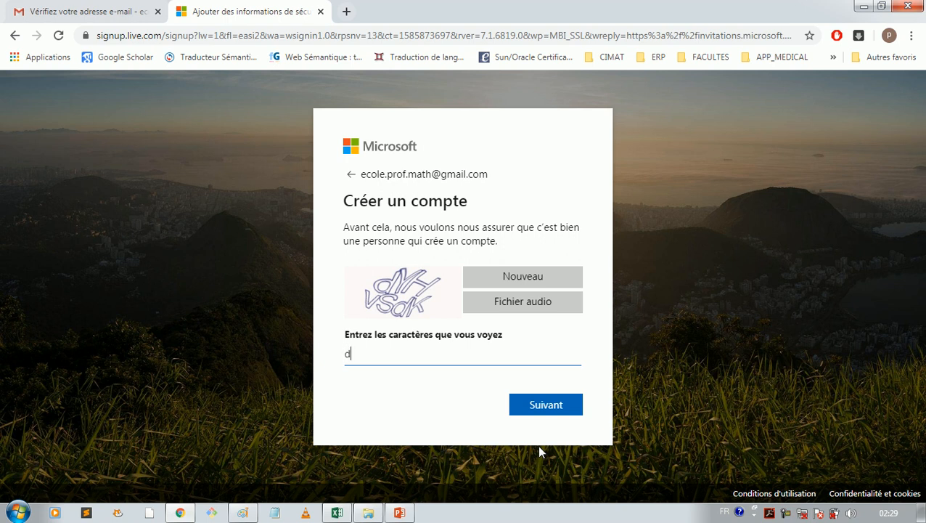
Enter the displayed captcha characters, submit them, and scroll the Révision des autorisations page to Accepter
type("HVSdK")
left_click(559, 411)
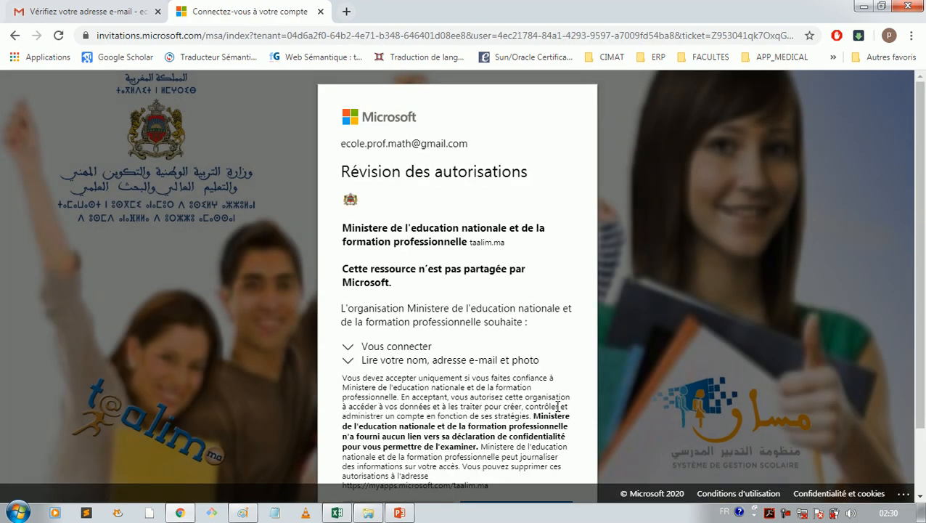
left_click_drag(920, 114, 920, 180)
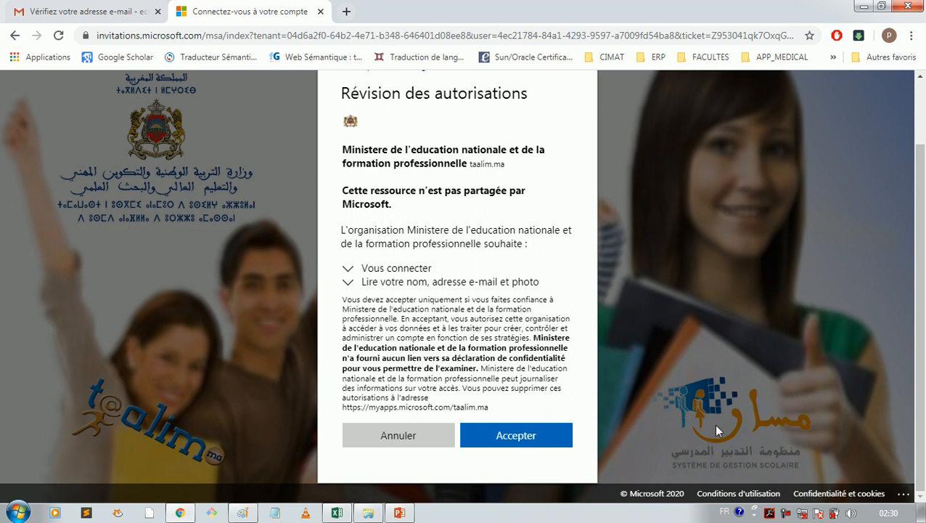
Accept the permissions, continue in the Teams web app, dismiss notifications, and open Général's Fichiers tab
left_click(515, 441)
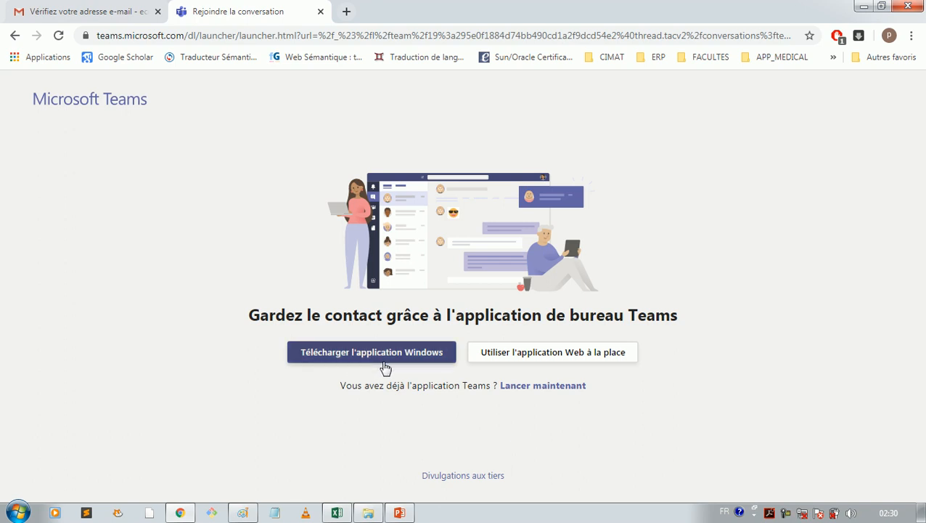
left_click(551, 359)
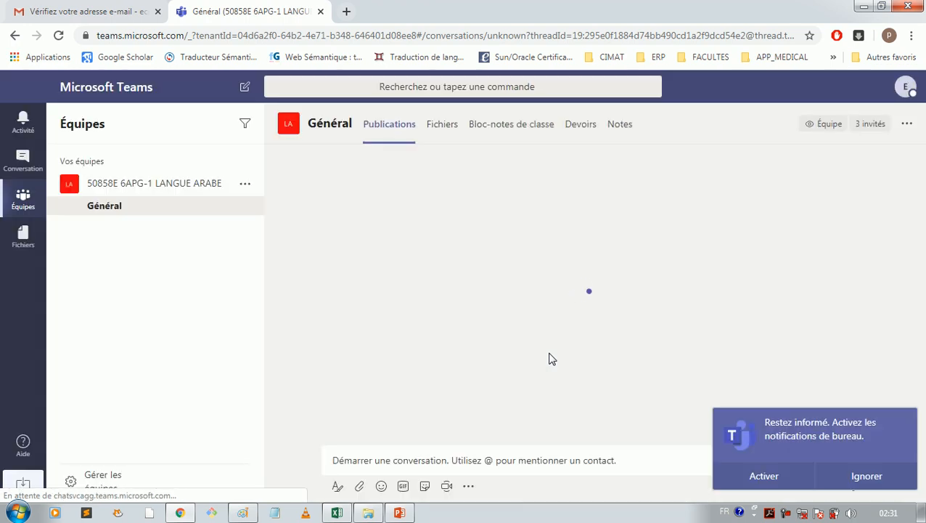
left_click(867, 476)
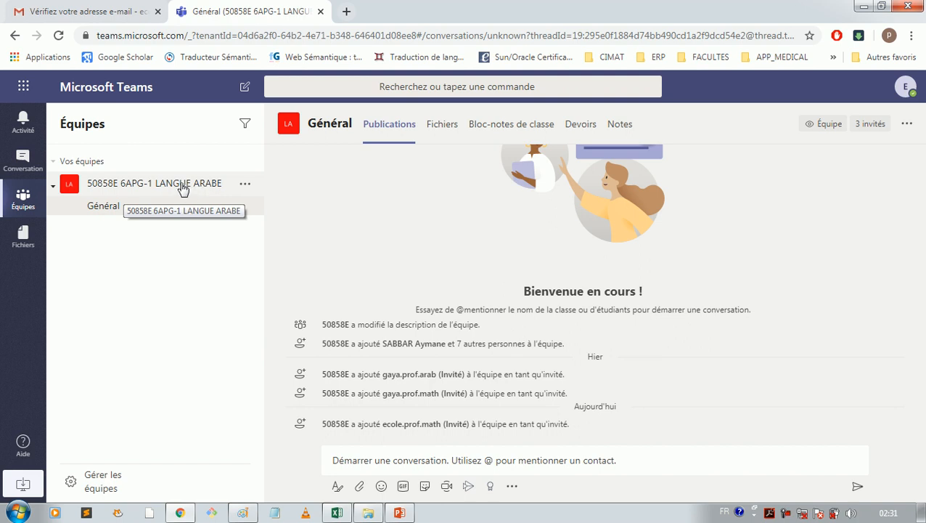
left_click(110, 209)
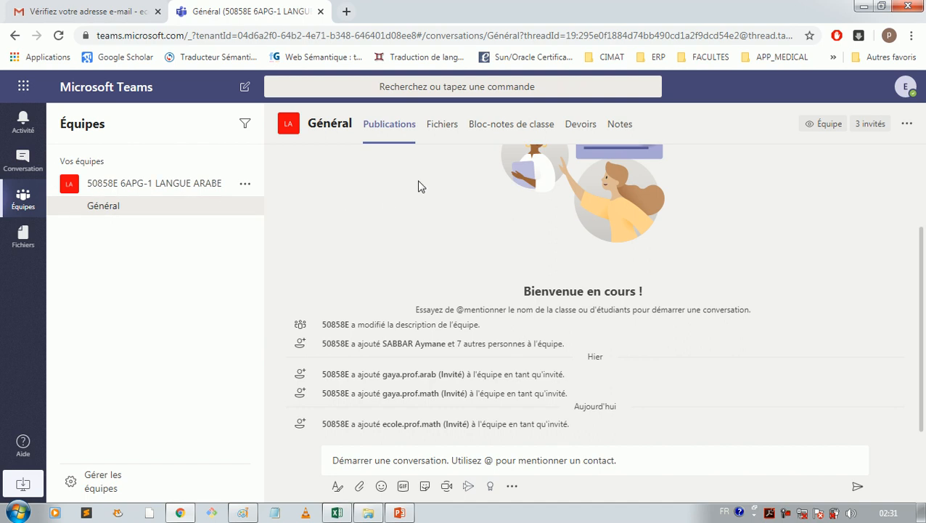
left_click(440, 127)
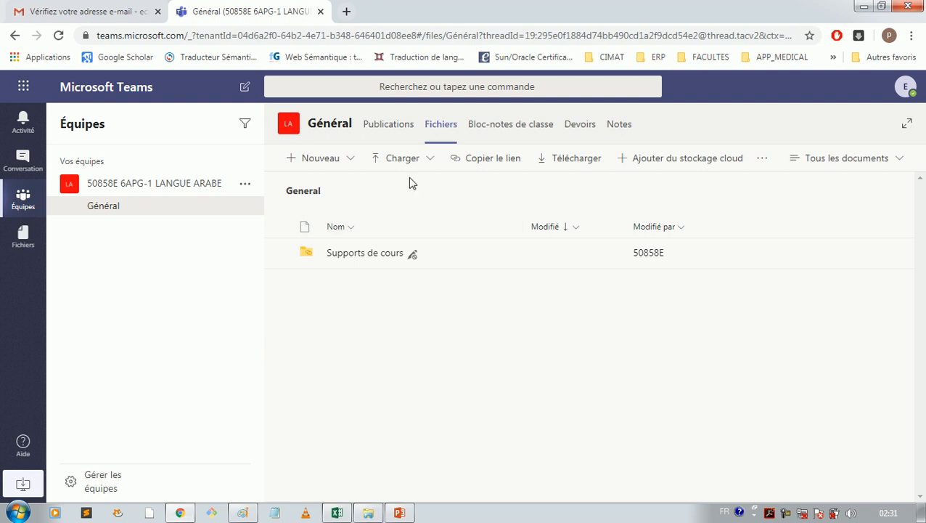
left_click(403, 159)
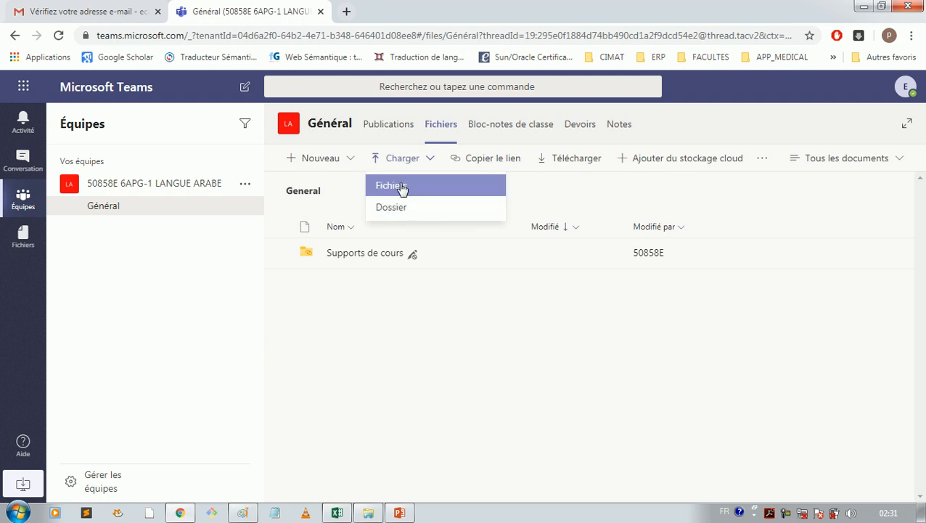
left_click(403, 187)
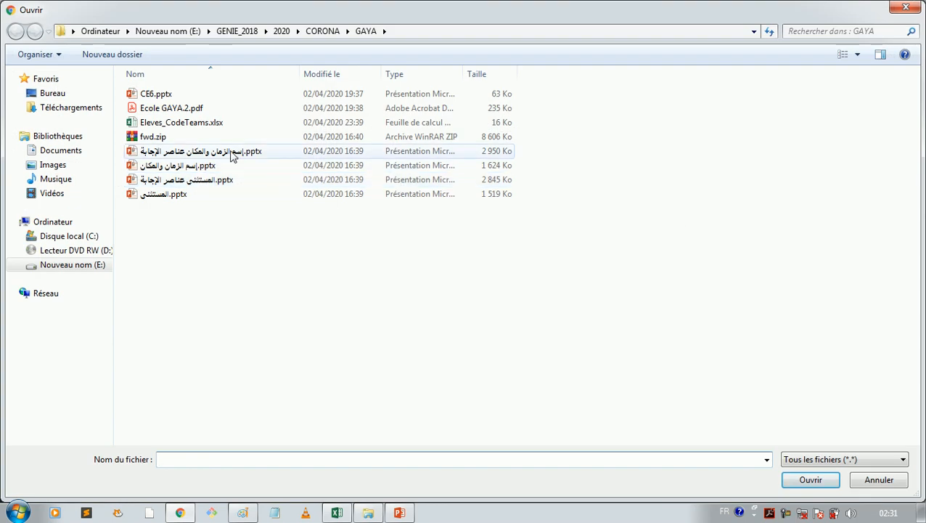
left_click(323, 32)
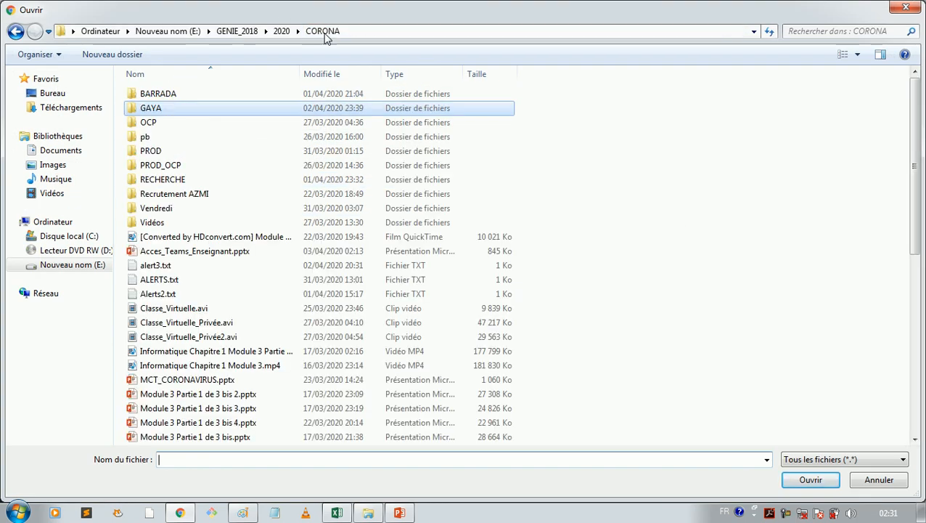
double_click(177, 124)
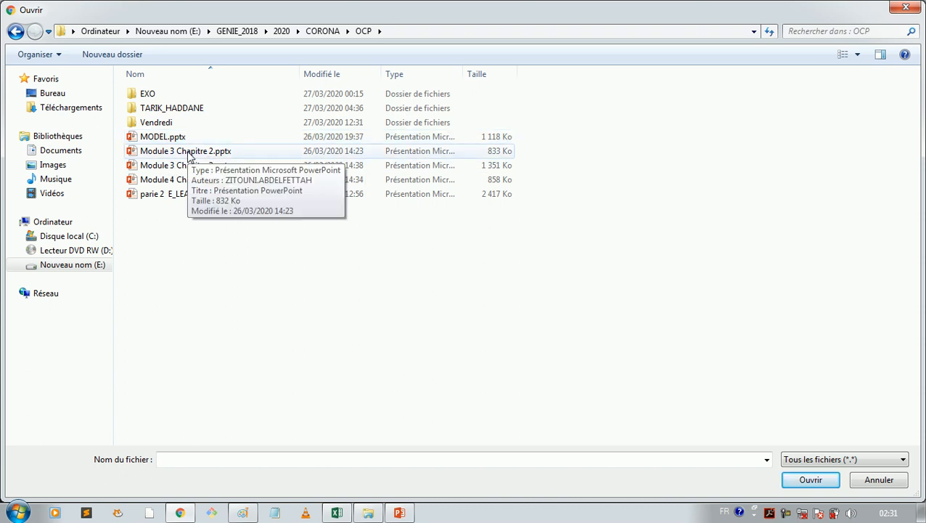
left_click(912, 9)
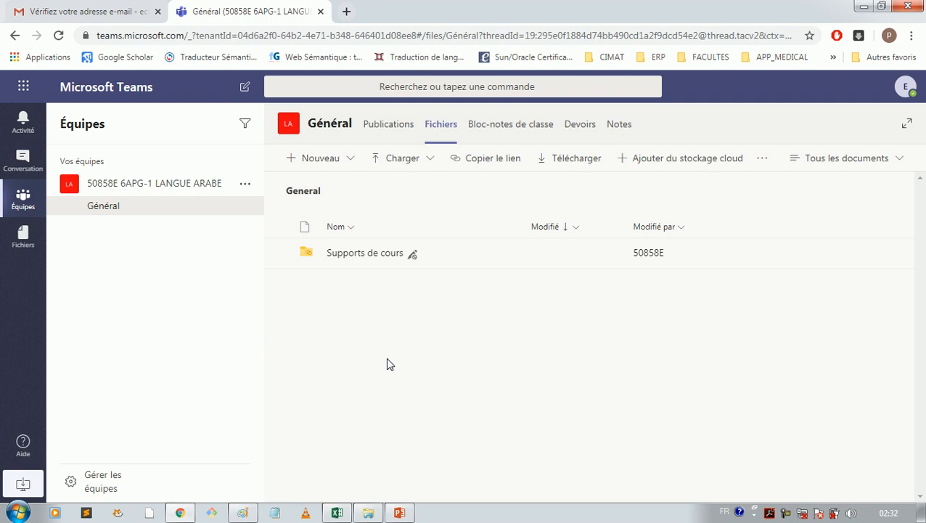
Collapse and re-expand the class team, view its Devoirs tab, then open the profile menu
left_click(164, 187)
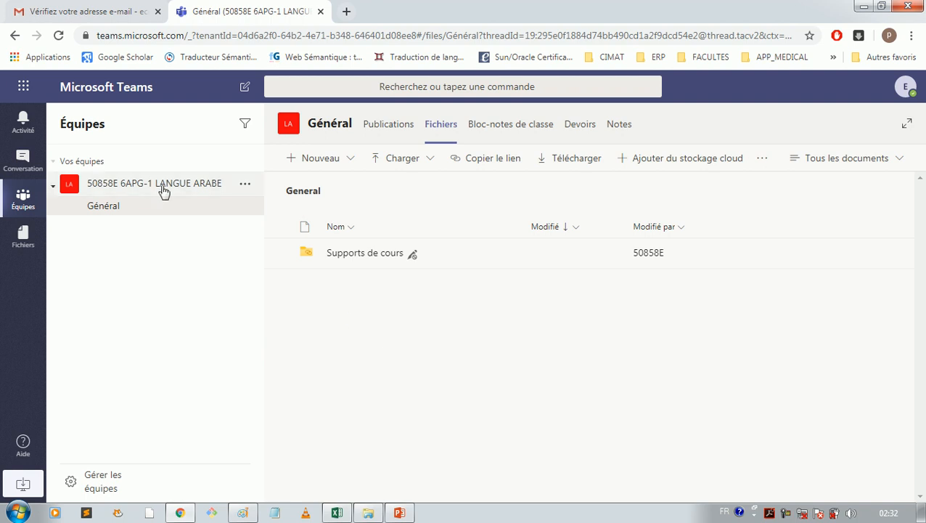
left_click(164, 187)
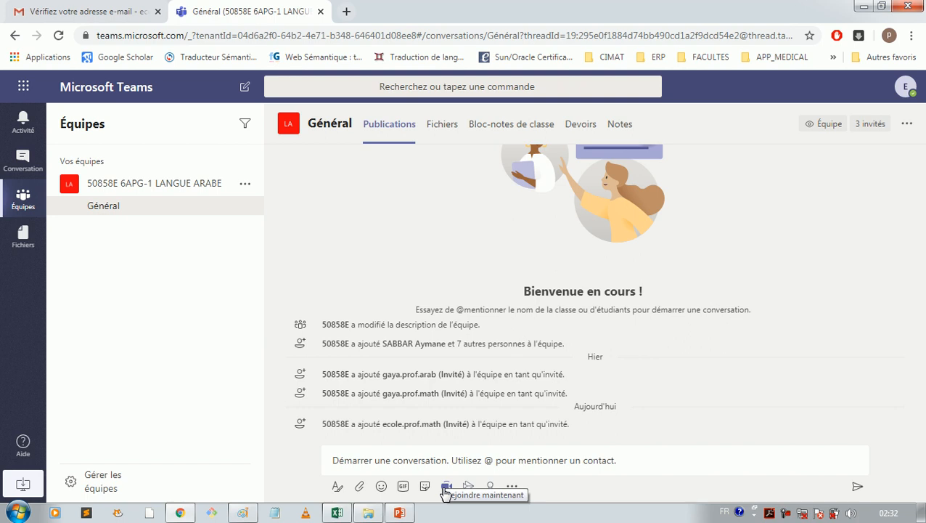
left_click(573, 127)
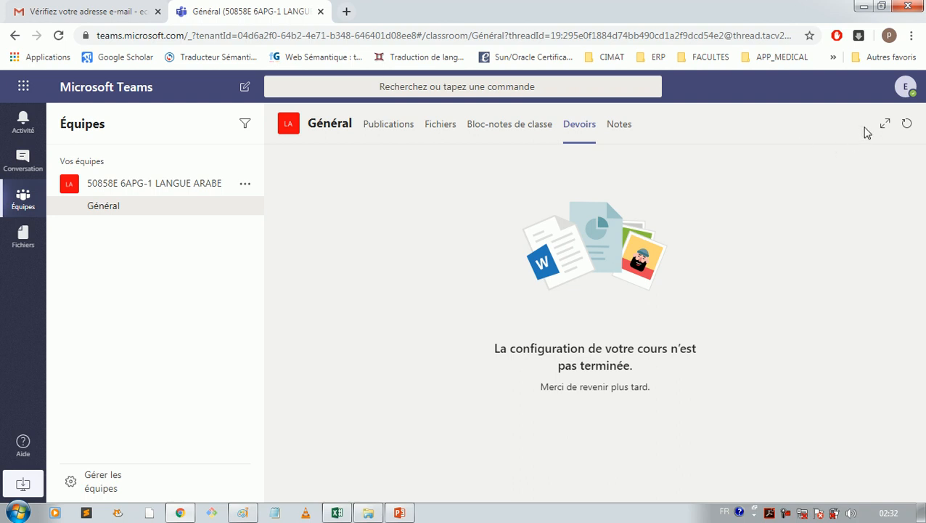
left_click(904, 87)
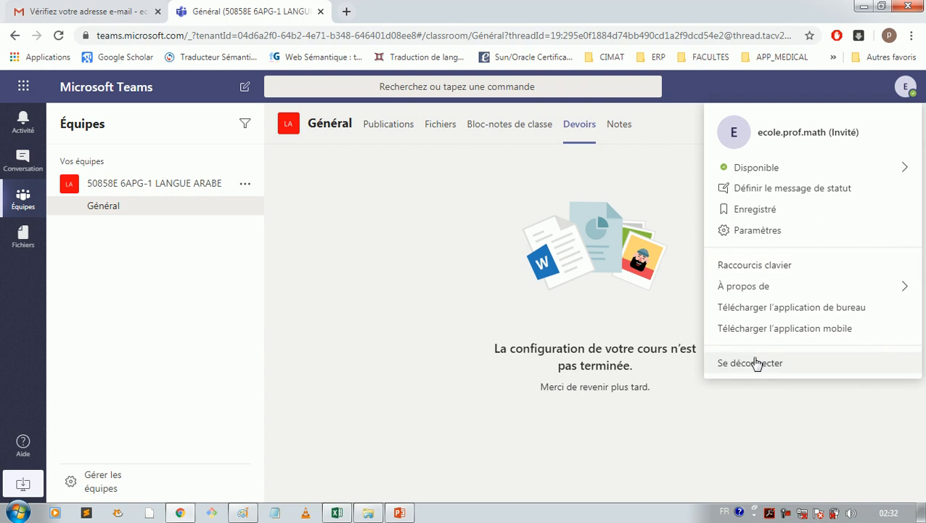
Sign out of Teams, reload teams.microsoft.com, and choose to use a different account
left_click(752, 363)
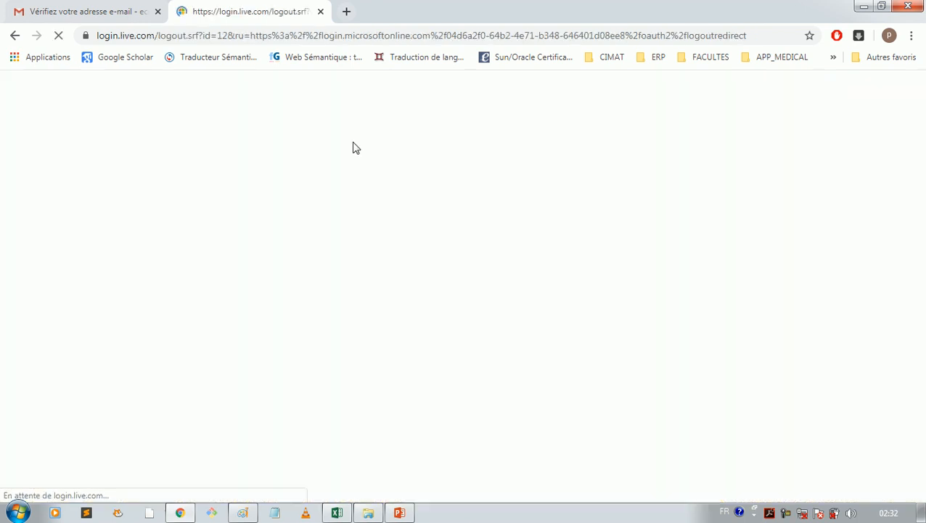
left_click(334, 38)
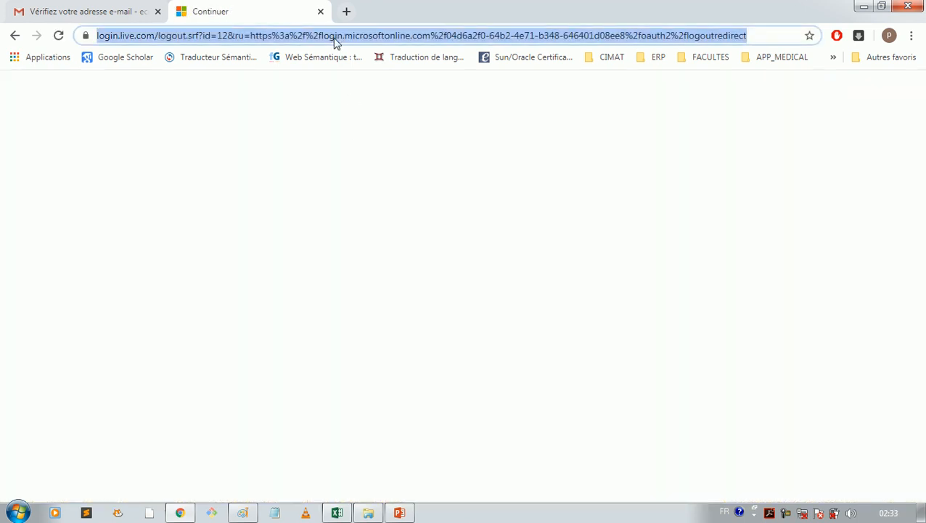
type("tea")
key("Return")
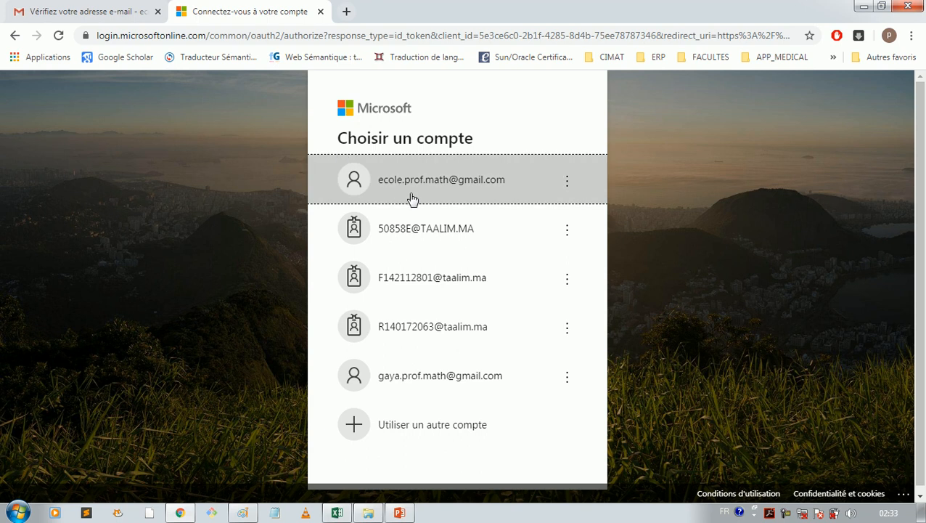
left_click(445, 427)
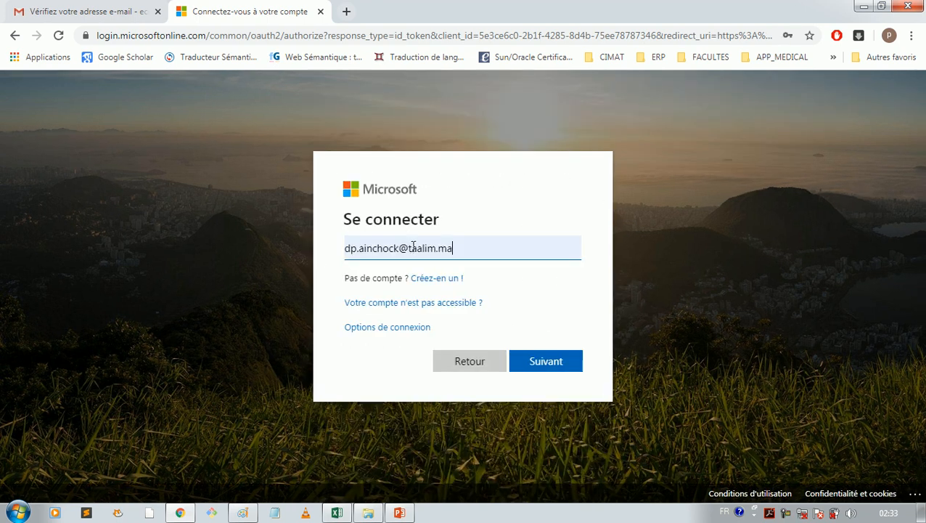
Replace the prefilled account name with the student's taalim.ma ID and continue
left_click_drag(398, 248, 320, 258)
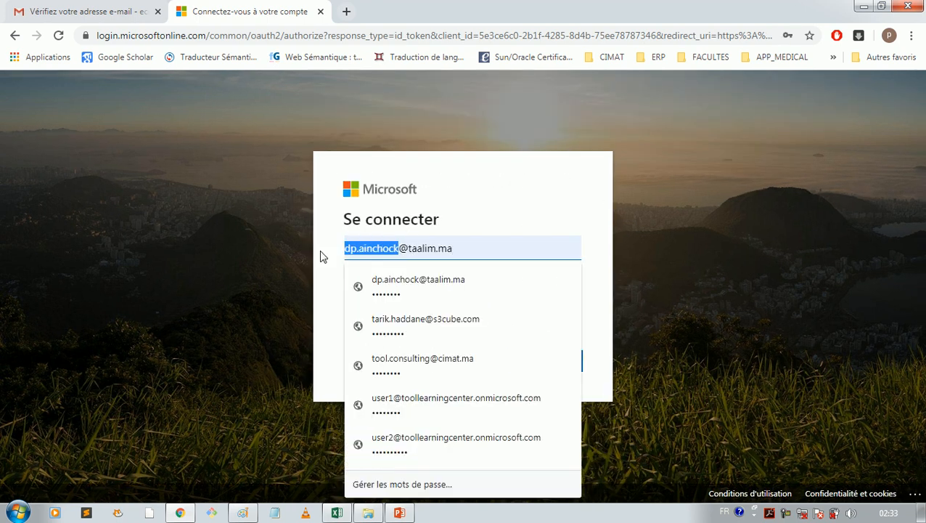
key("BackSpace")
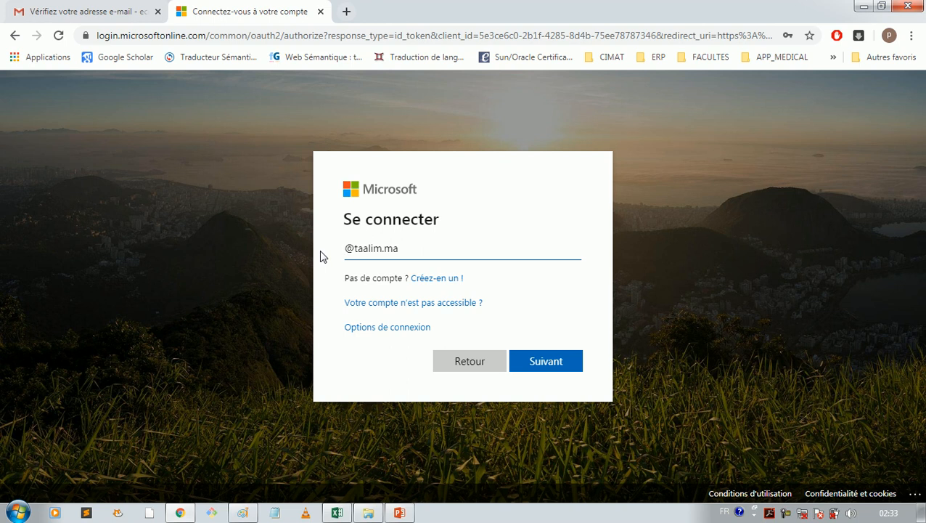
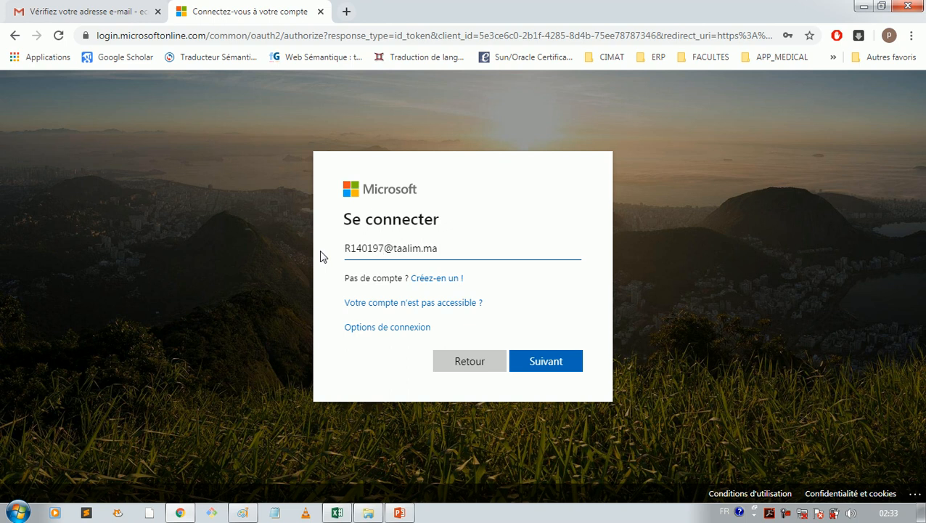
left_click(537, 363)
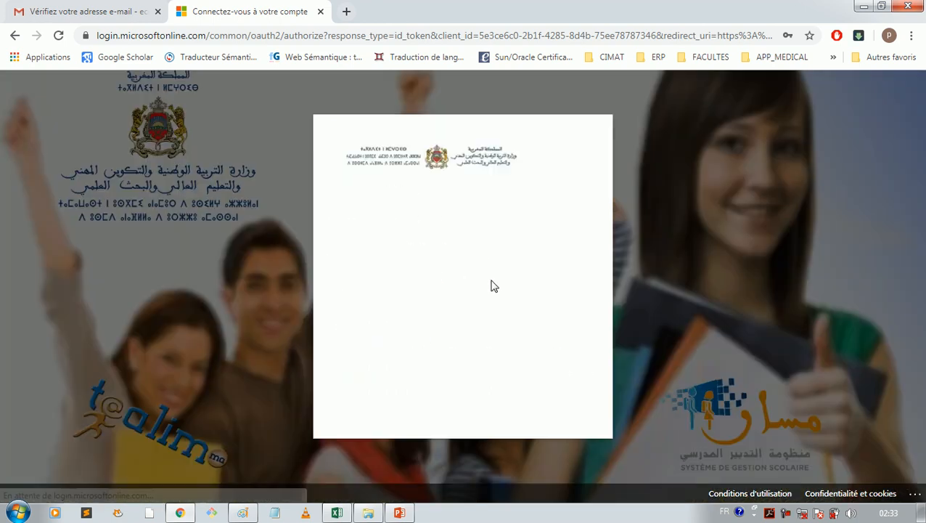
Enter the student account's password and sign in
left_click(406, 245)
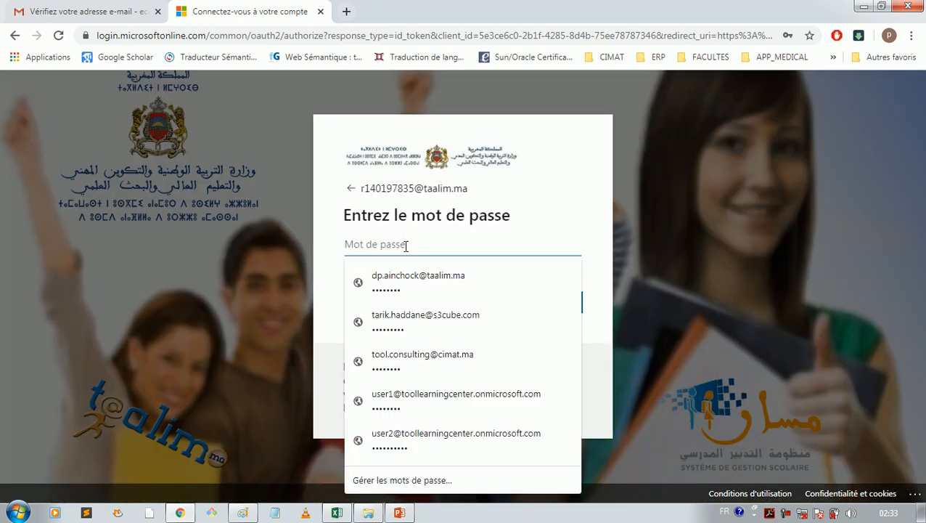
left_click(406, 246)
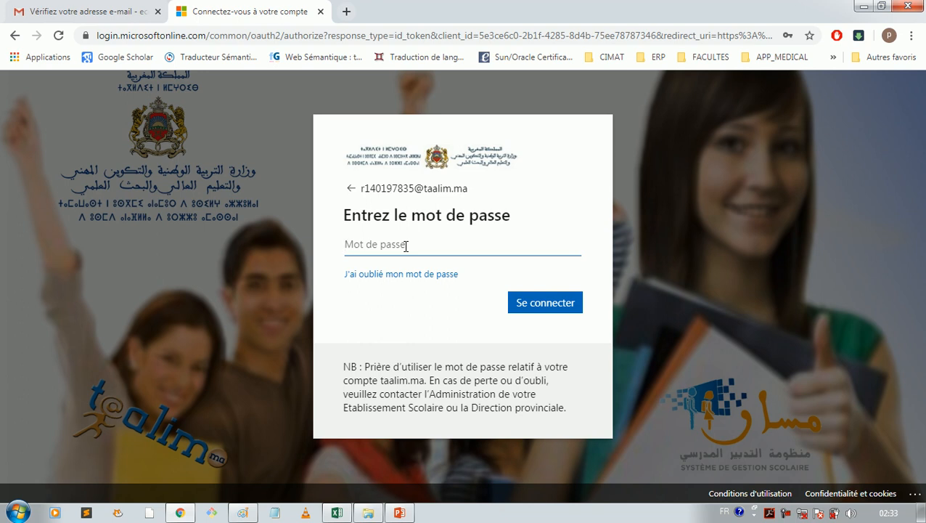
type("••••••••")
left_click(543, 305)
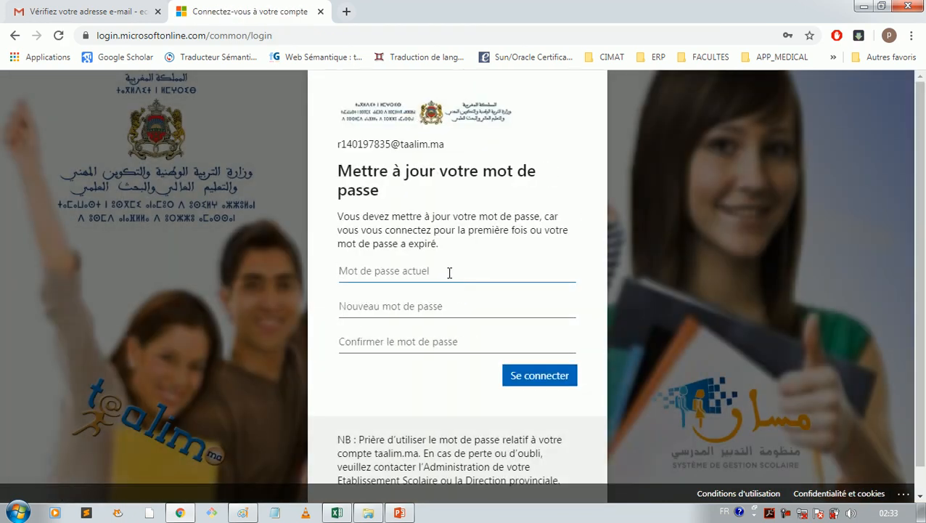
Enter the current password and a new password, then submit the password change
left_click(450, 272)
key("Escape")
type("•")
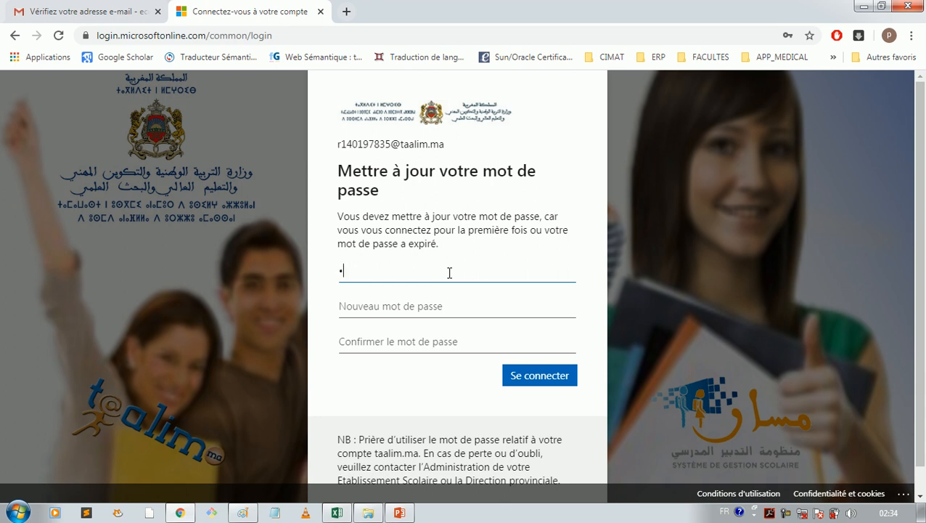
type("•••••••")
left_click(439, 310)
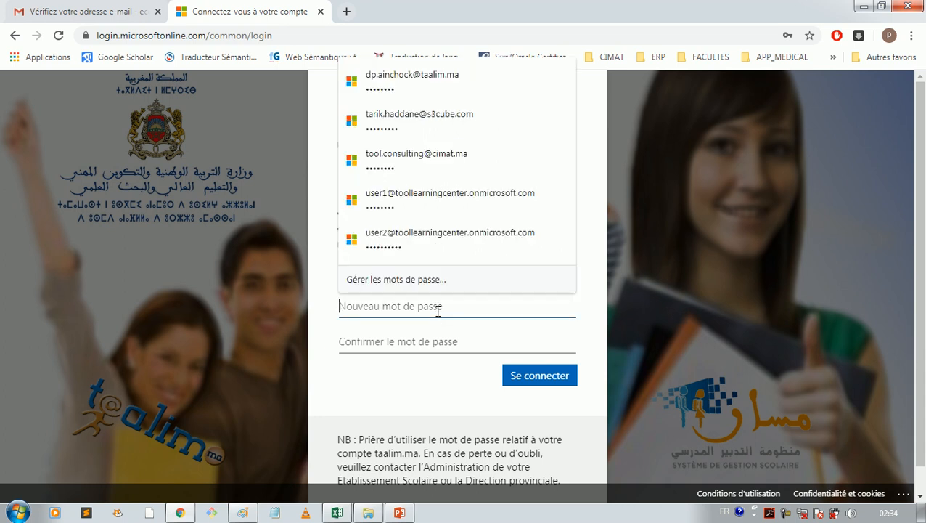
type("•••••••••")
key("Tab")
type("•••••••••")
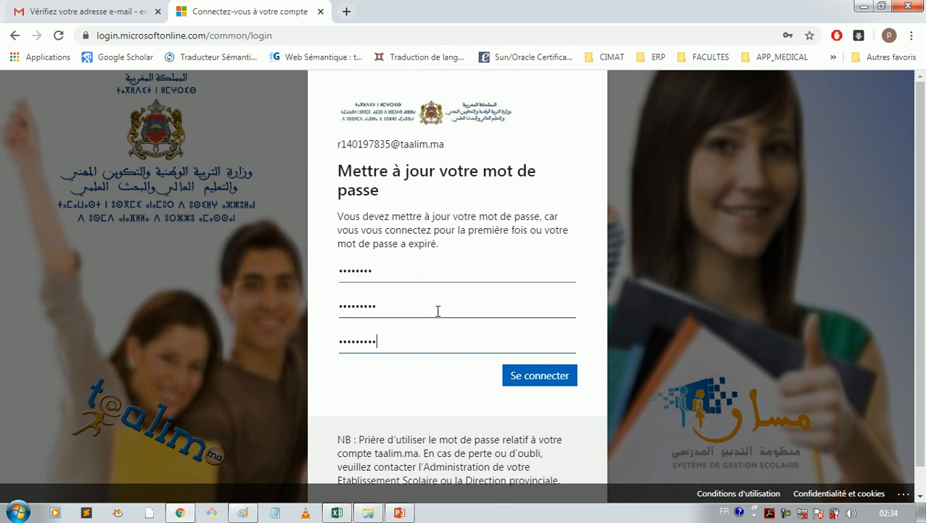
left_click(534, 375)
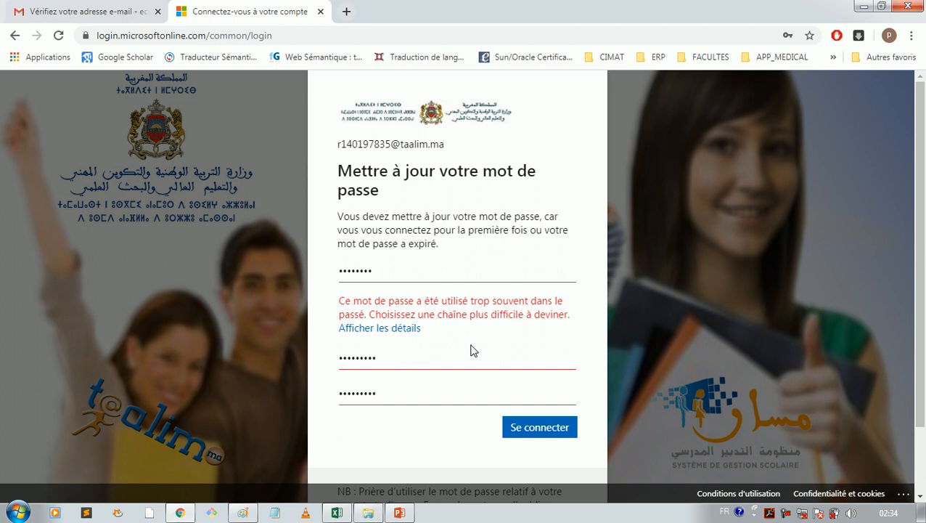
Clear both new-password fields, re-enter a matching new password, and submit it
key("BackSpace")
key("BackSpace")
key("BackSpace")
key("BackSpace")
key("BackSpace")
key("BackSpace")
key("BackSpace")
key("BackSpace")
key("BackSpace")
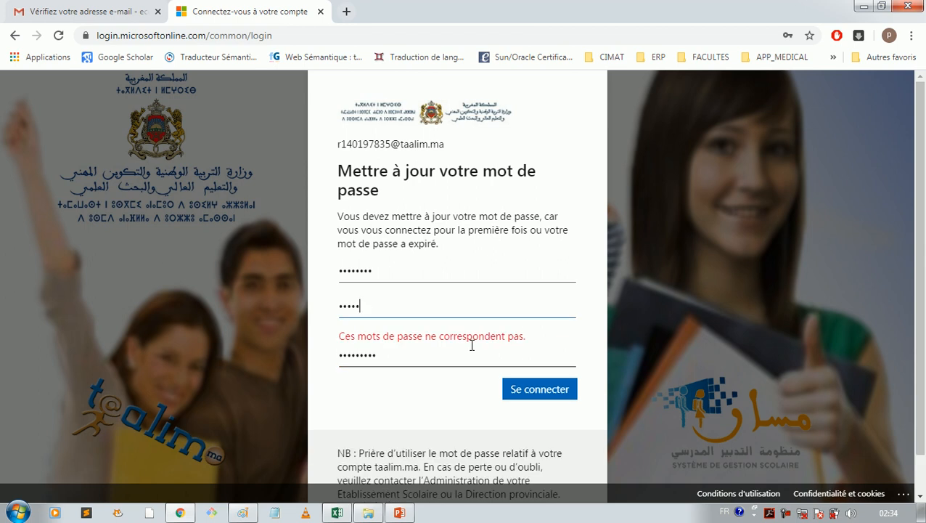
left_click(445, 368)
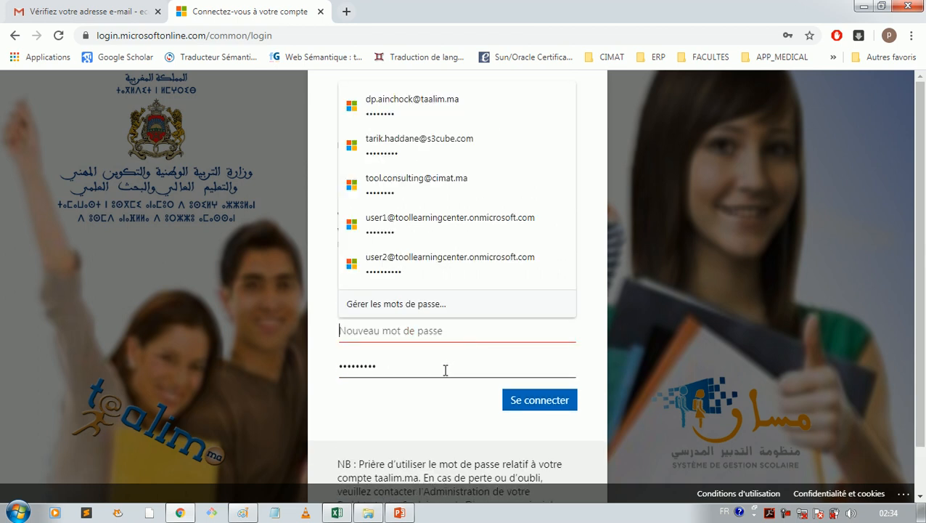
key("BackSpace")
key("BackSpace")
key("BackSpace")
key("BackSpace")
key("BackSpace")
key("BackSpace")
key("BackSpace")
key("BackSpace")
key("BackSpace")
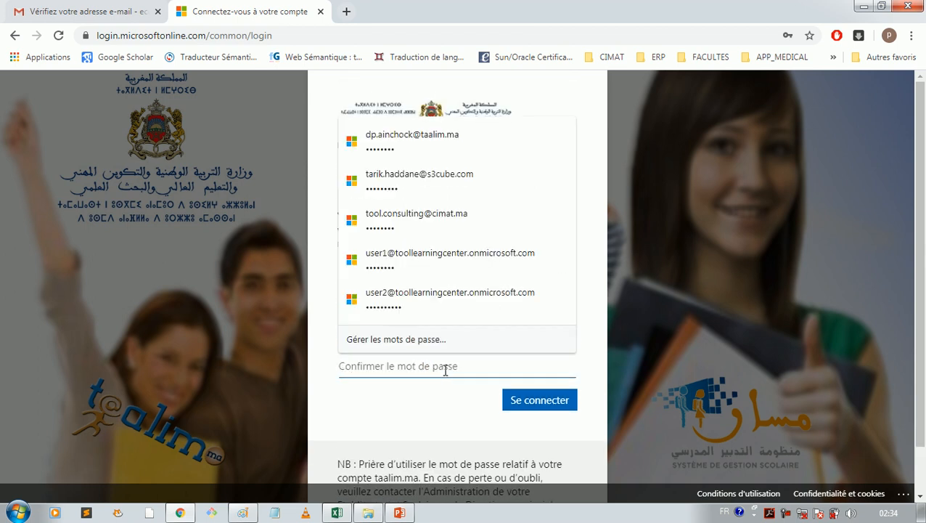
left_click(385, 330)
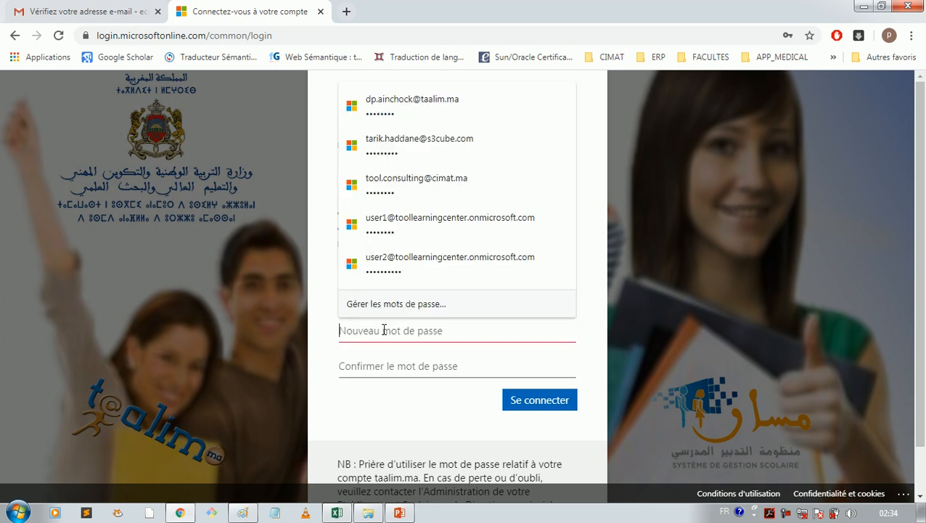
type("•")
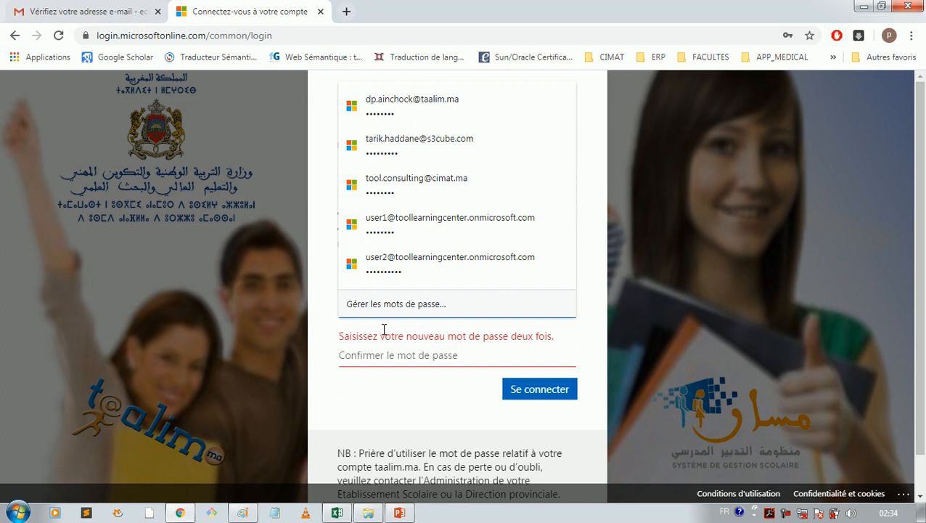
key("Tab")
left_click(383, 307)
key("BackSpace")
key("BackSpace")
key("BackSpace")
key("BackSpace")
key("BackSpace")
key("BackSpace")
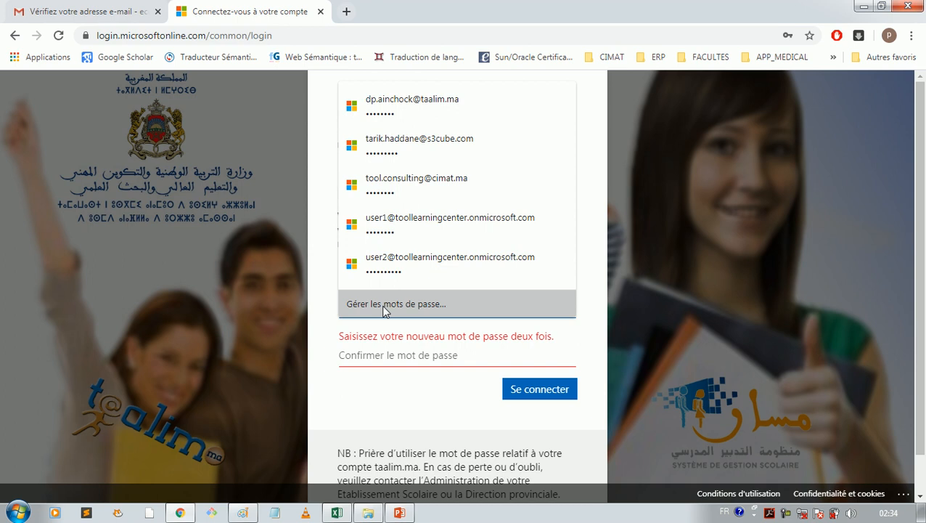
left_click(386, 305)
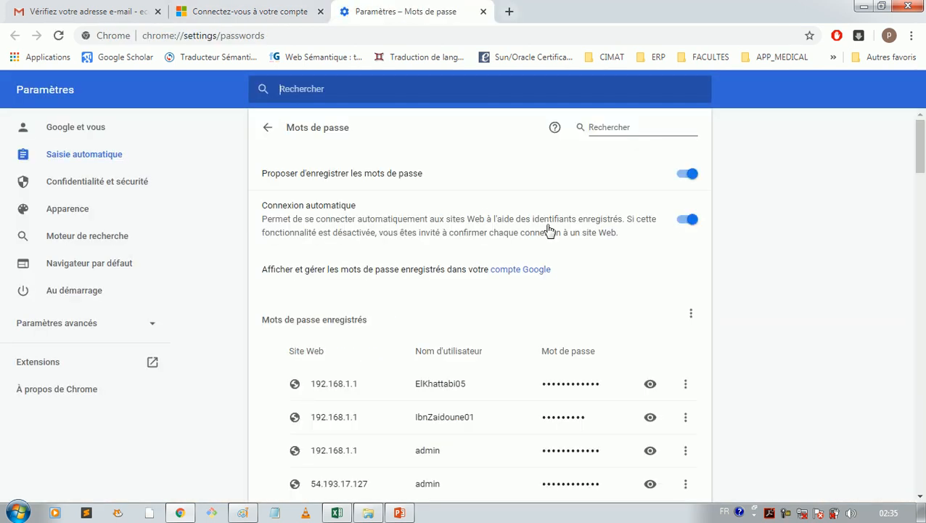
left_click(482, 12)
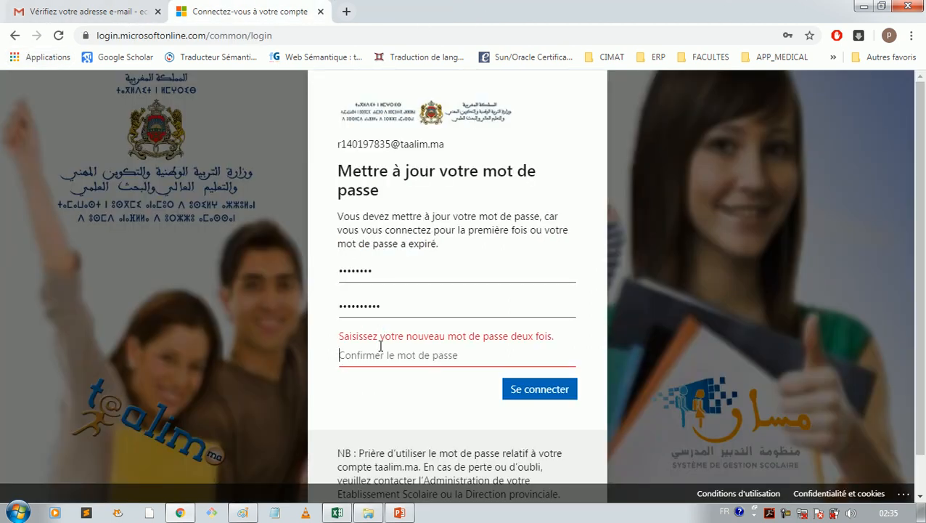
type("••••••")
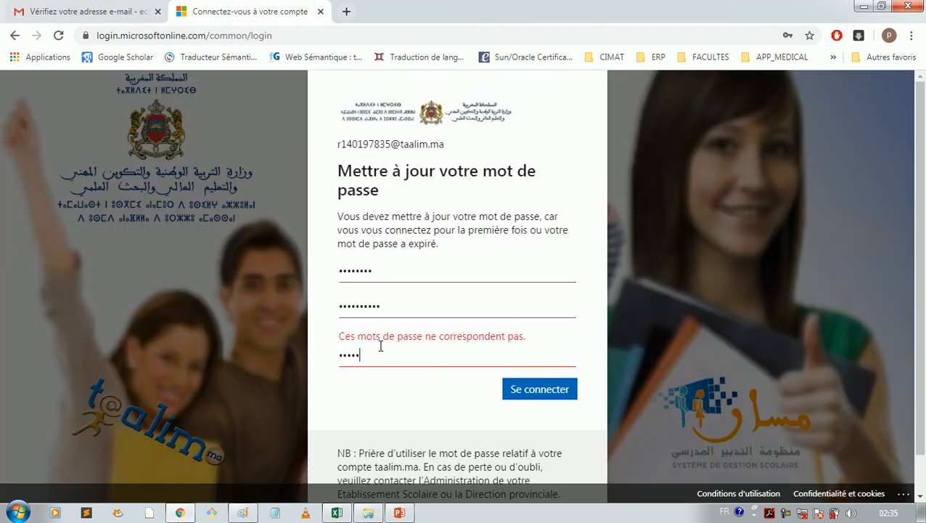
type("••••")
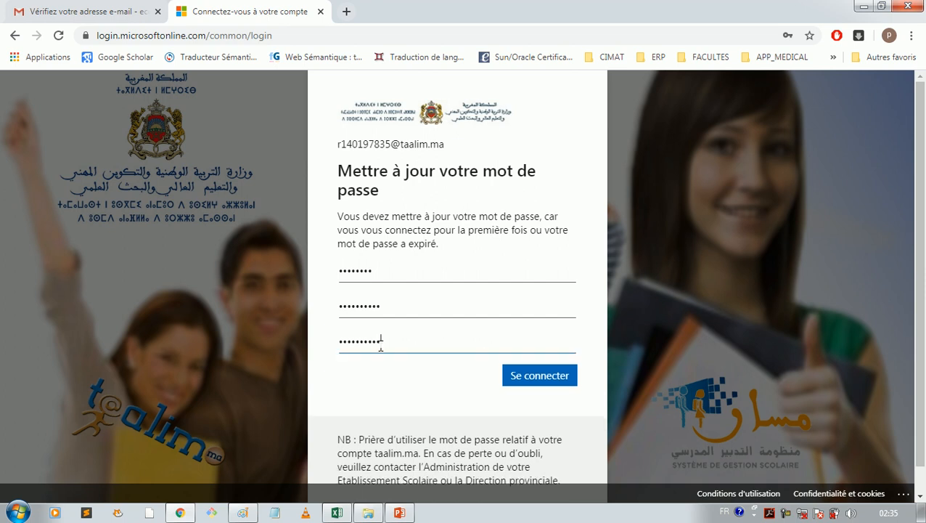
left_click(513, 375)
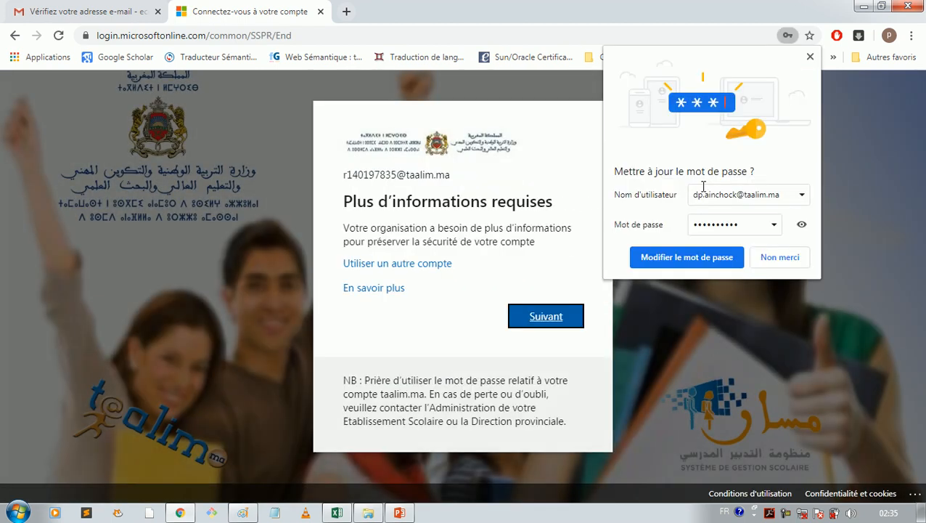
Dismiss Chrome's update-password bubble and continue past the 'Plus d'informations requises' notice
left_click(810, 57)
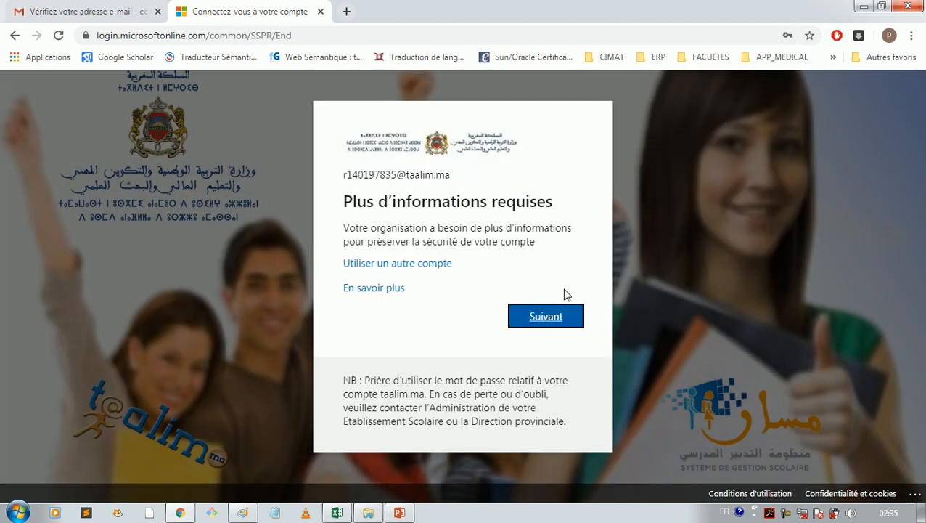
left_click(546, 318)
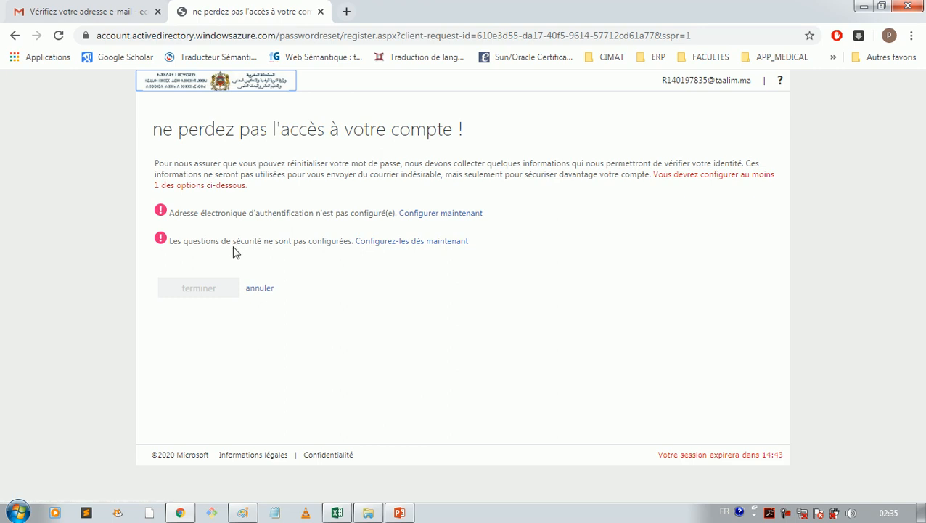
Answer the father's birthplace and mother's birthplace security questions
left_click(397, 241)
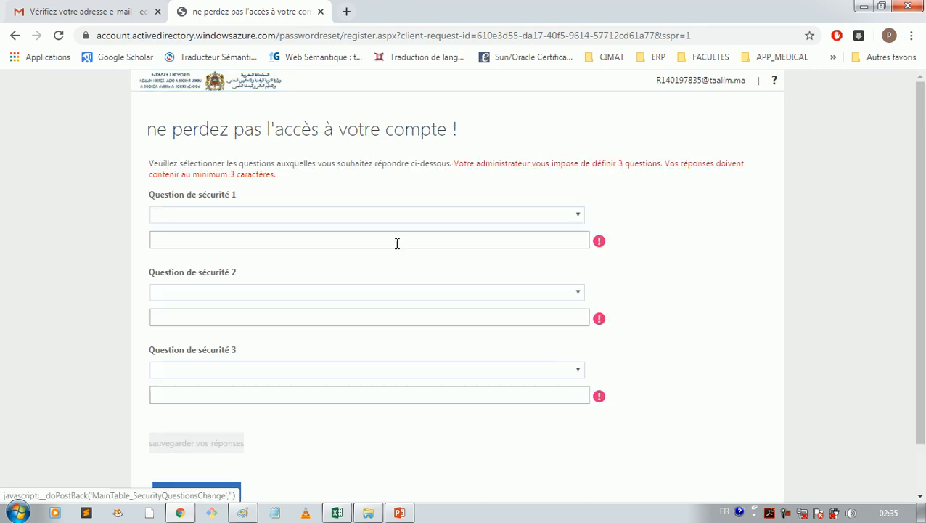
left_click(311, 218)
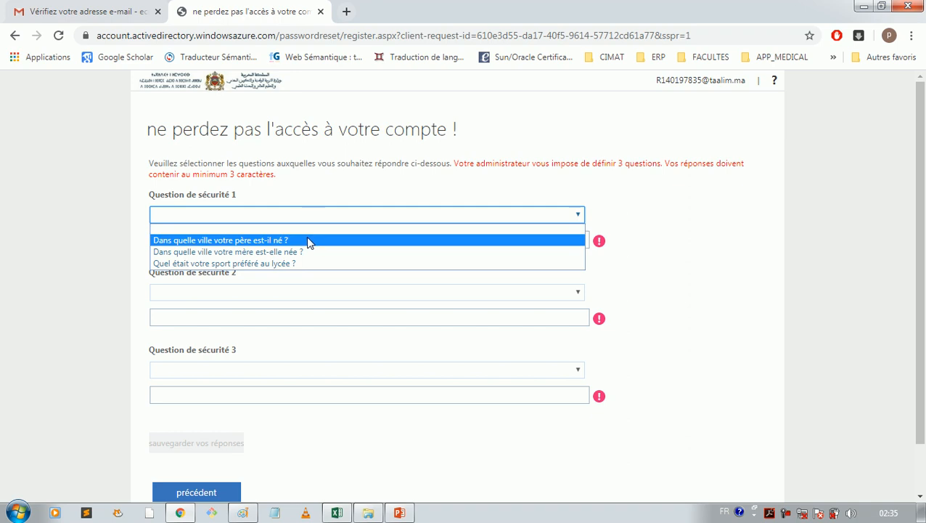
left_click(307, 235)
left_click(305, 237)
left_click(312, 294)
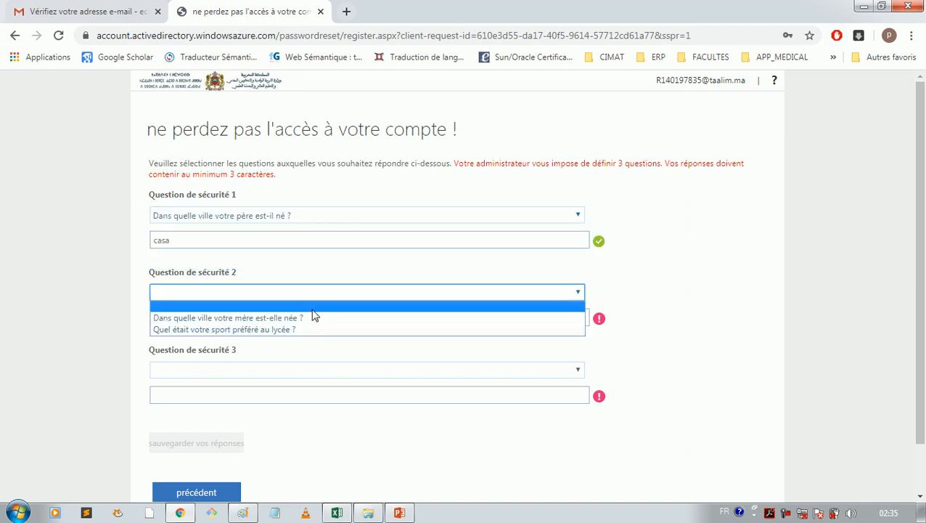
left_click(312, 318)
left_click(307, 315)
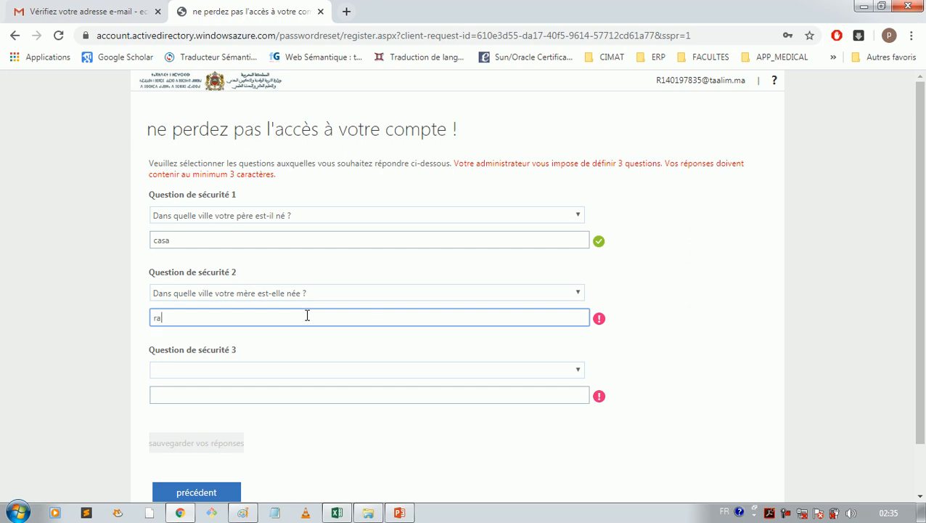
Answer the favourite high-school sport question and save all three security answers
left_click(314, 371)
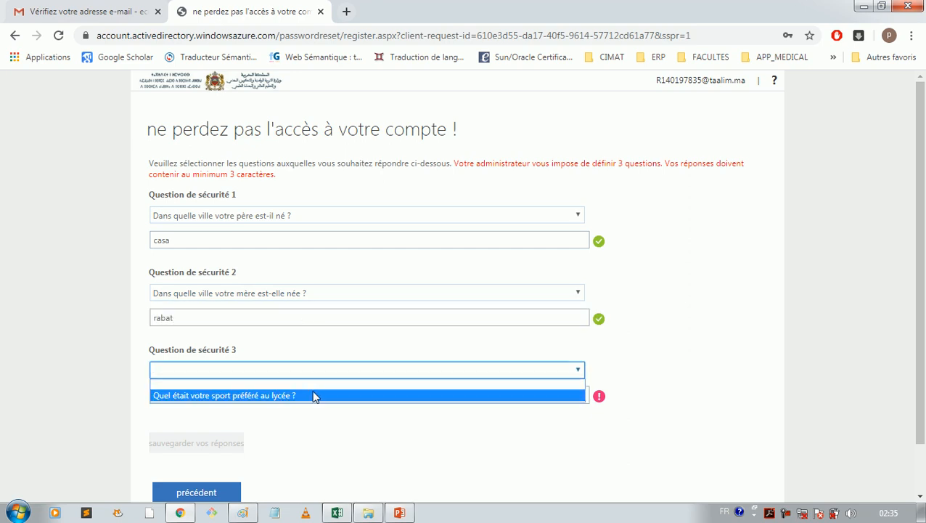
left_click(313, 396)
left_click(312, 391)
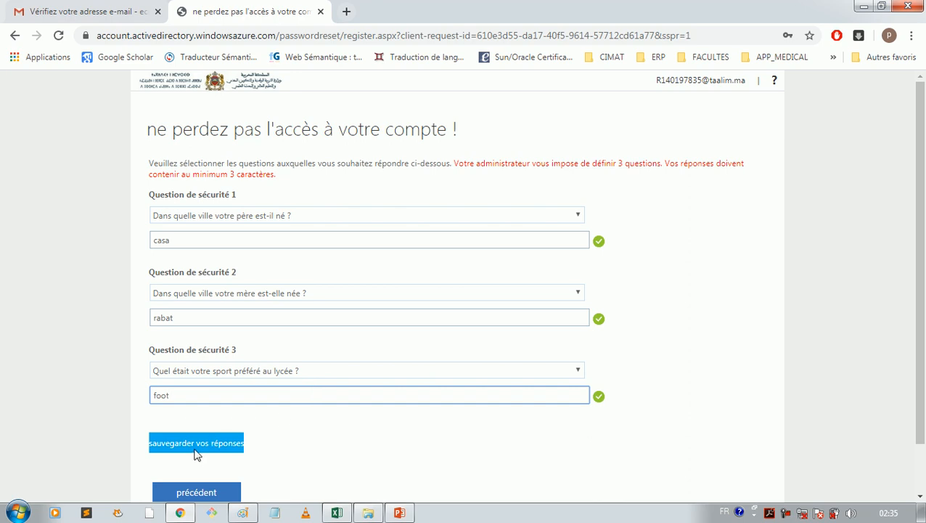
left_click(197, 453)
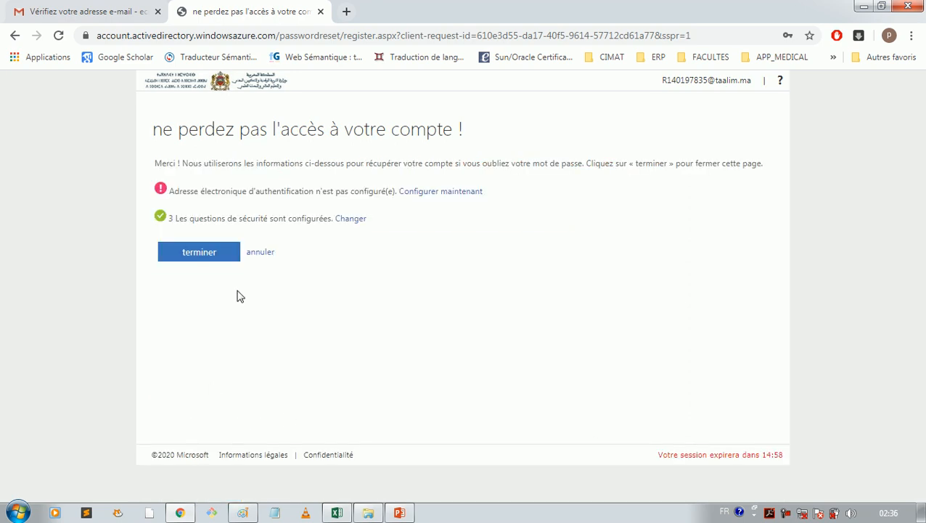
Complete the security setup and dismiss the 'Rassemblez votre équipe' tour in LANGUE ARABE's Général channel
left_click(206, 257)
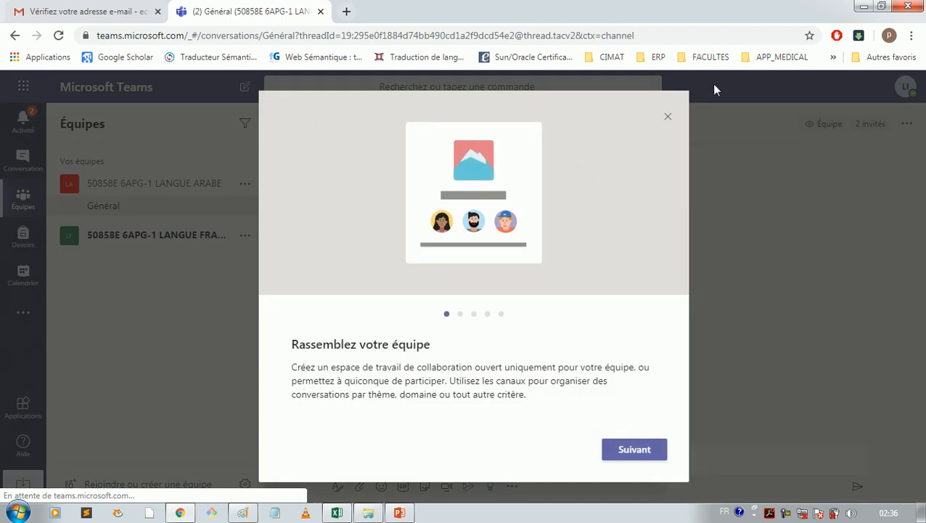
left_click(668, 116)
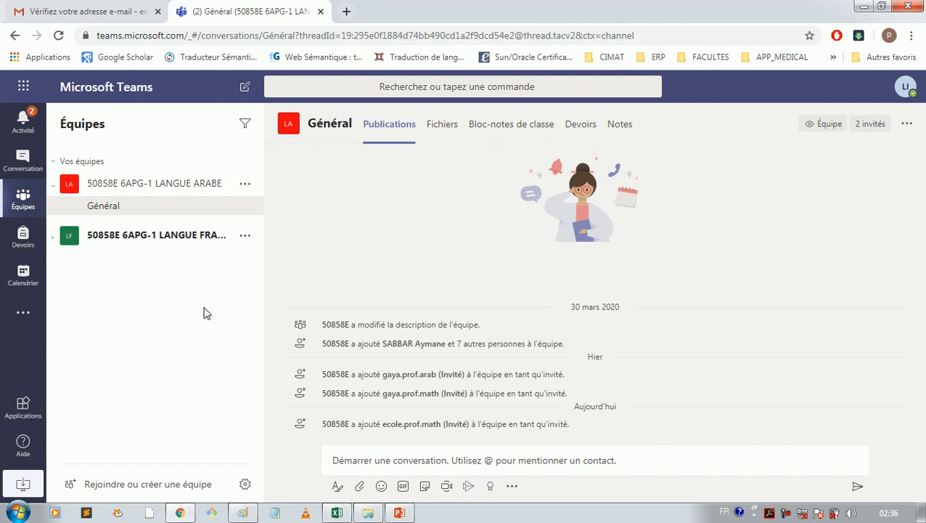
left_click(206, 190)
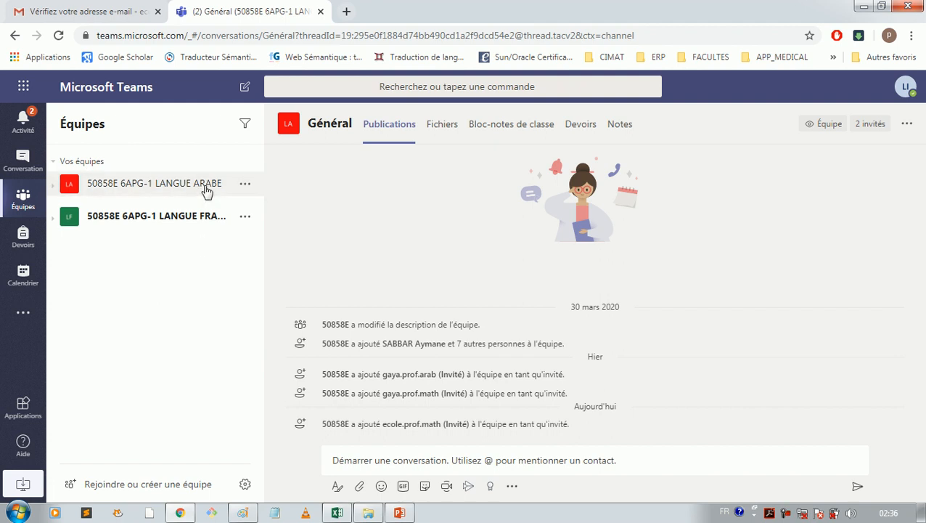
left_click(195, 187)
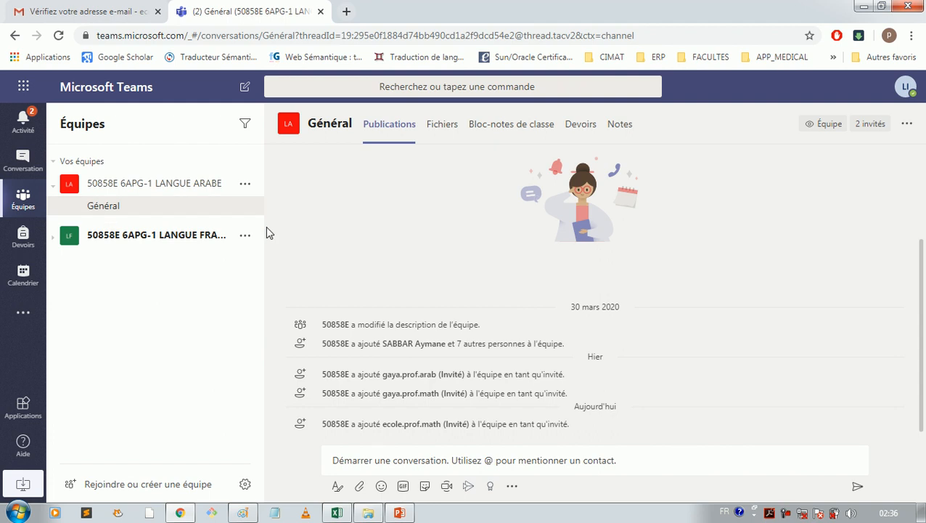
left_click(442, 125)
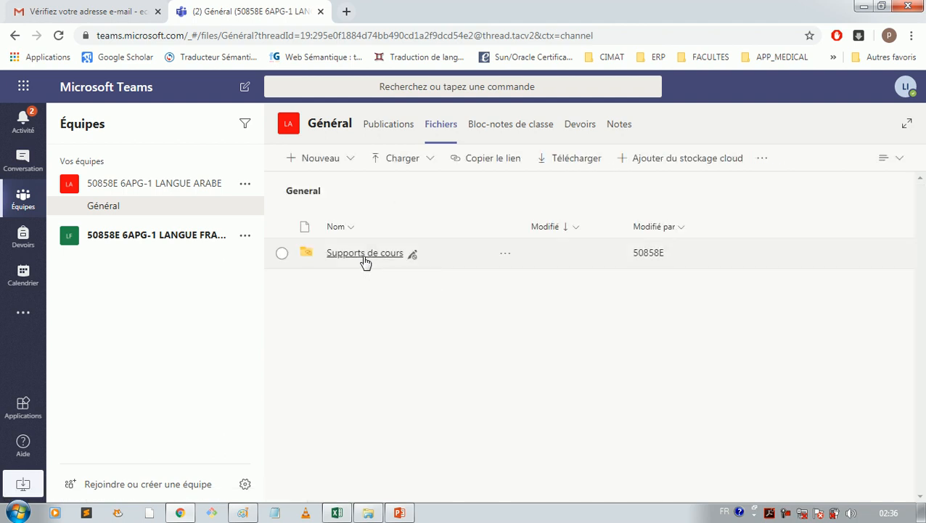
left_click(365, 254)
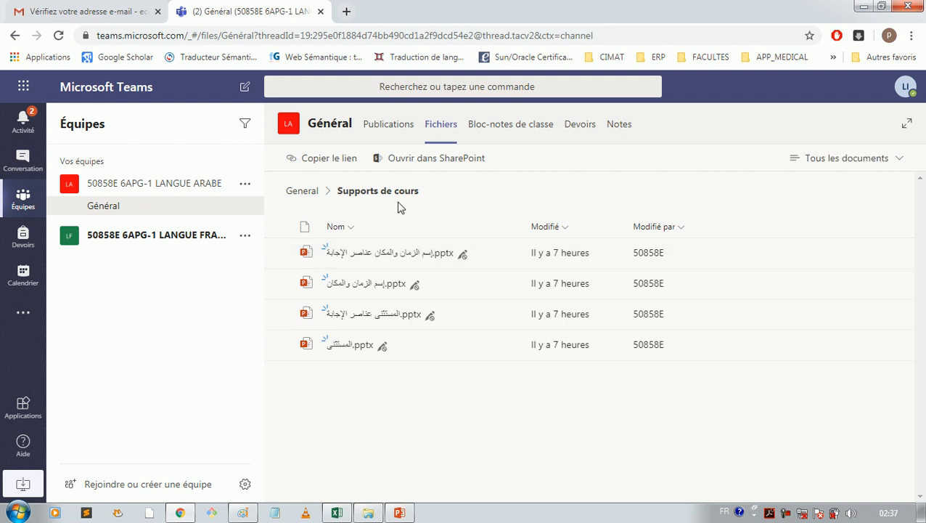
left_click(388, 126)
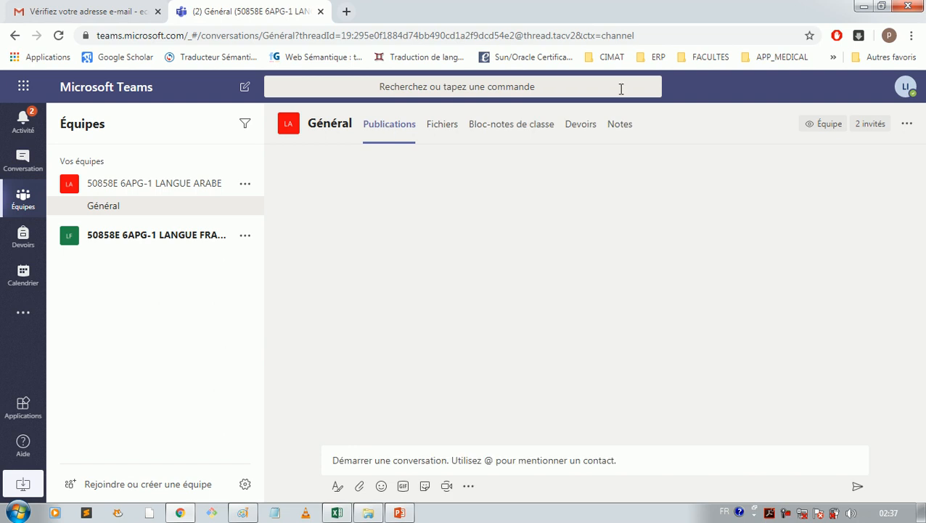
Sign the student account out of Teams via the profile menu's Se déconnecter option
left_click(903, 86)
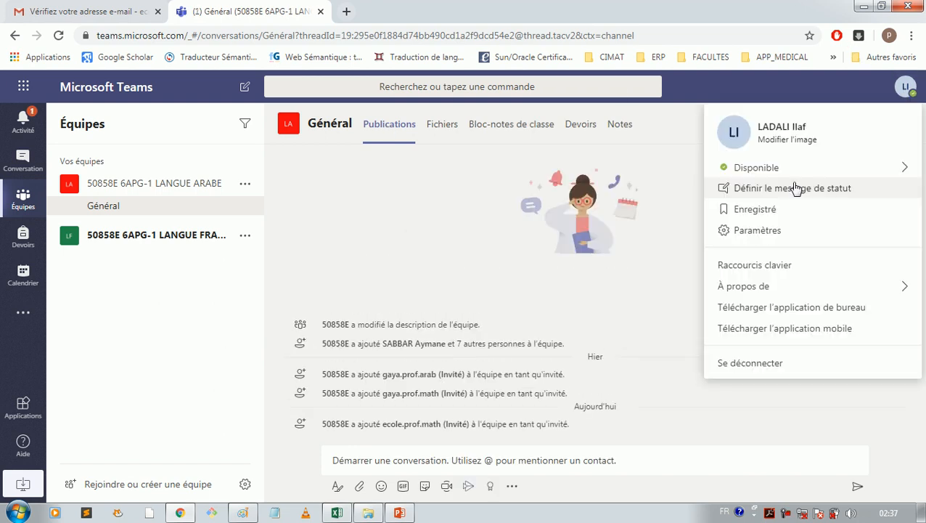
left_click(748, 362)
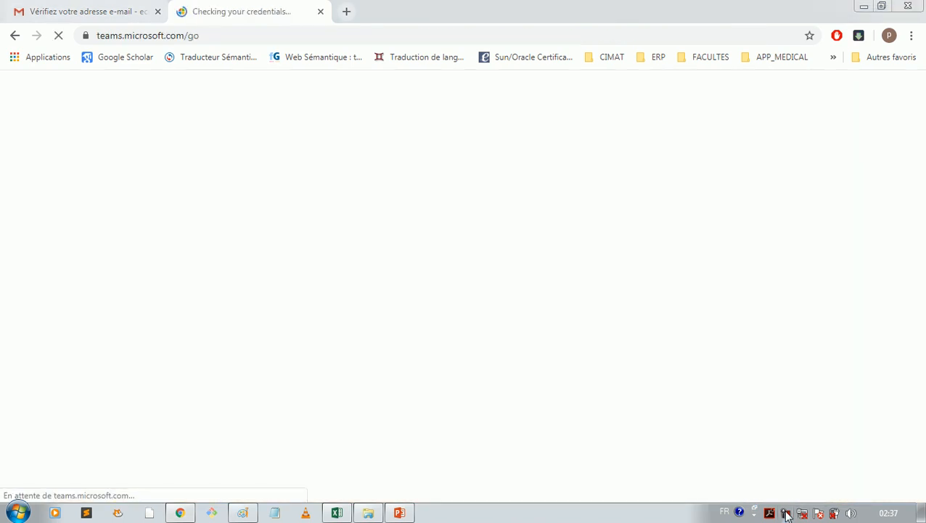
left_click(786, 514)
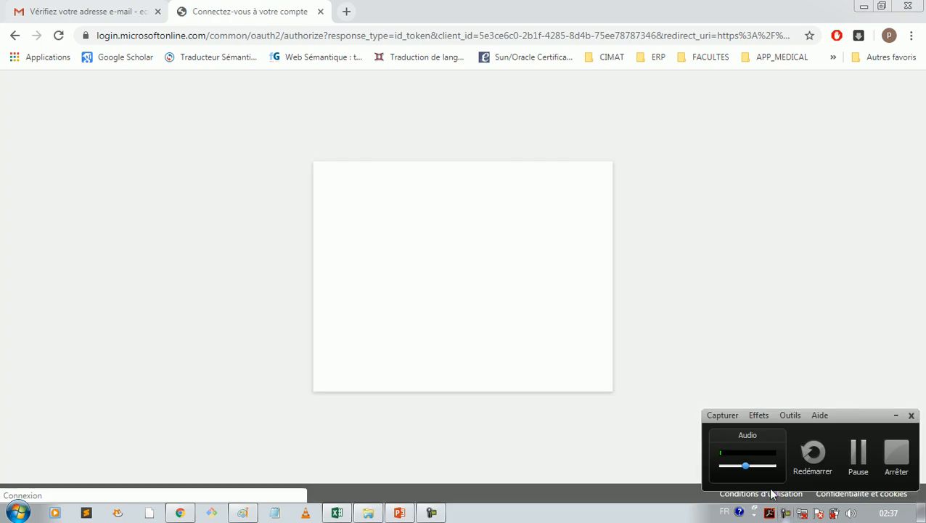